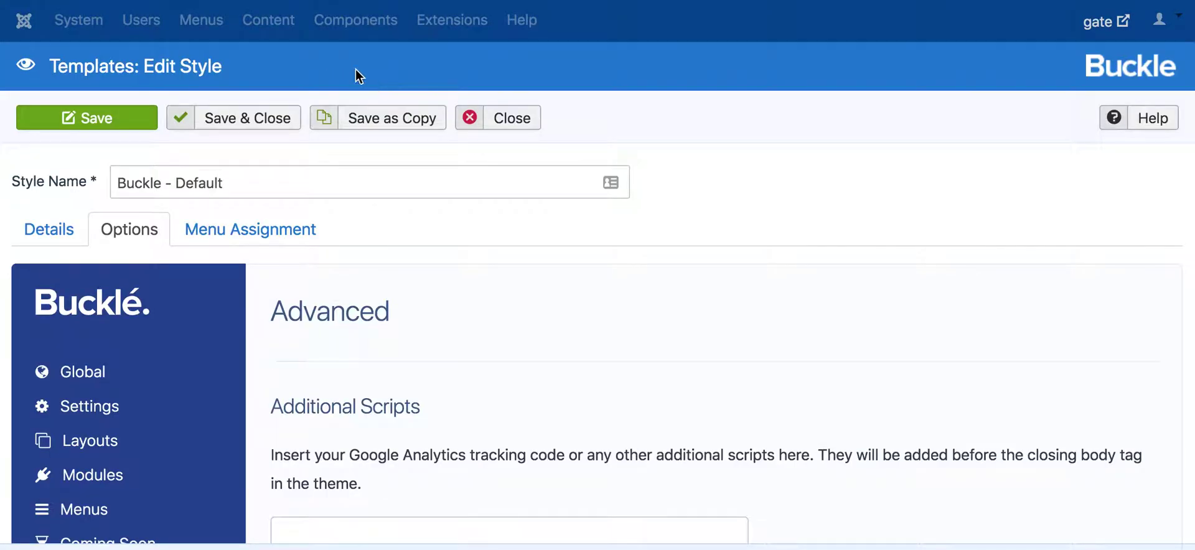
- Select and then deselect the Templates: Edit Style page title
{"action": "left_click_drag", "start_coordinate": [50, 64], "coordinate": [229, 71]}
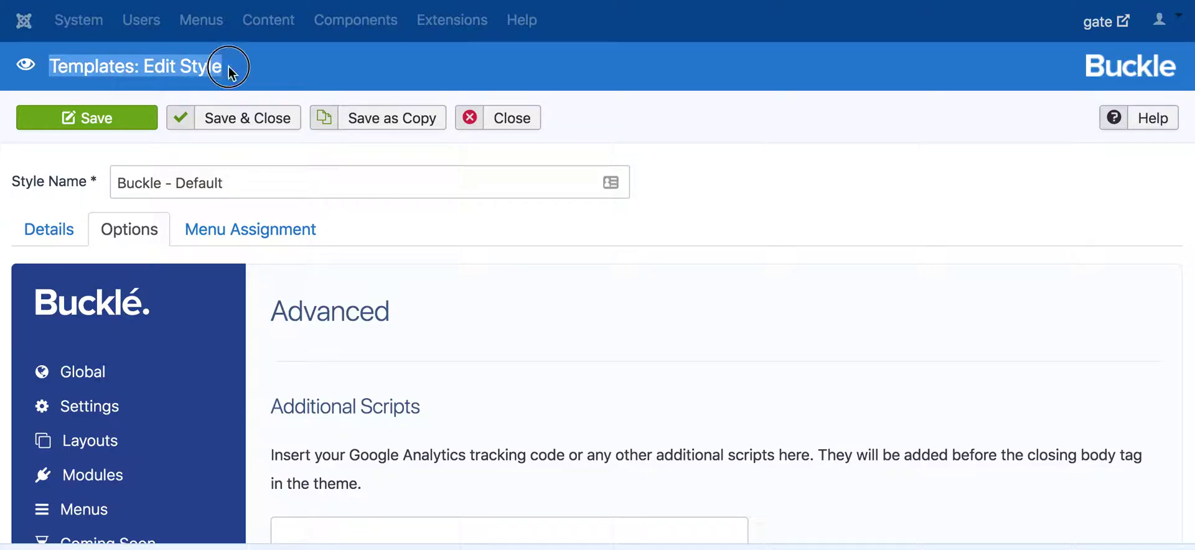
{"action": "left_click", "coordinate": [259, 57]}
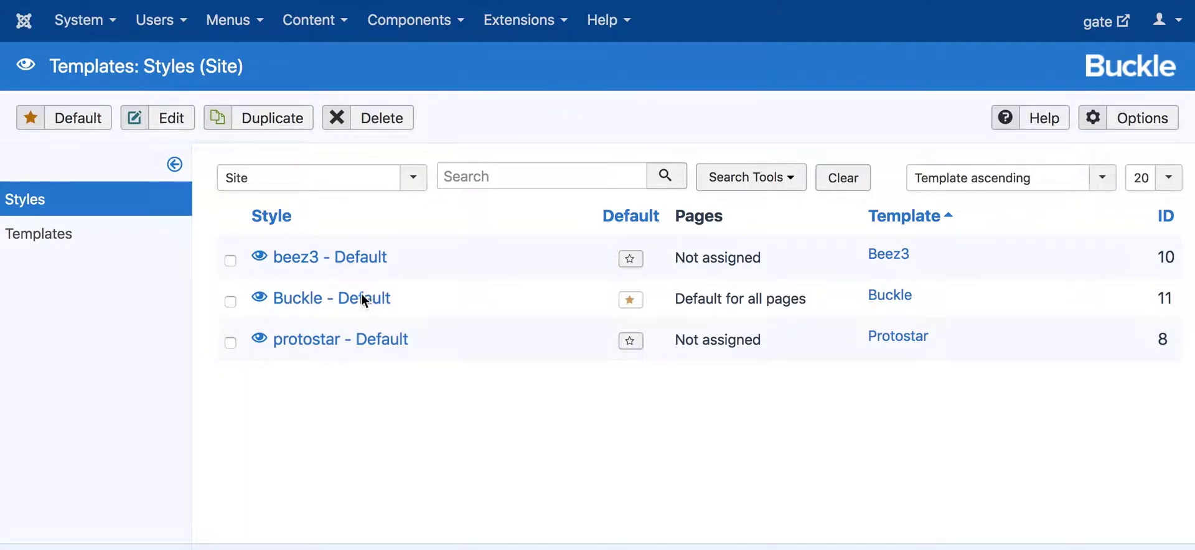
{"action": "left_click", "coordinate": [521, 25]}
{"action": "mouse_move", "coordinate": [540, 77]}
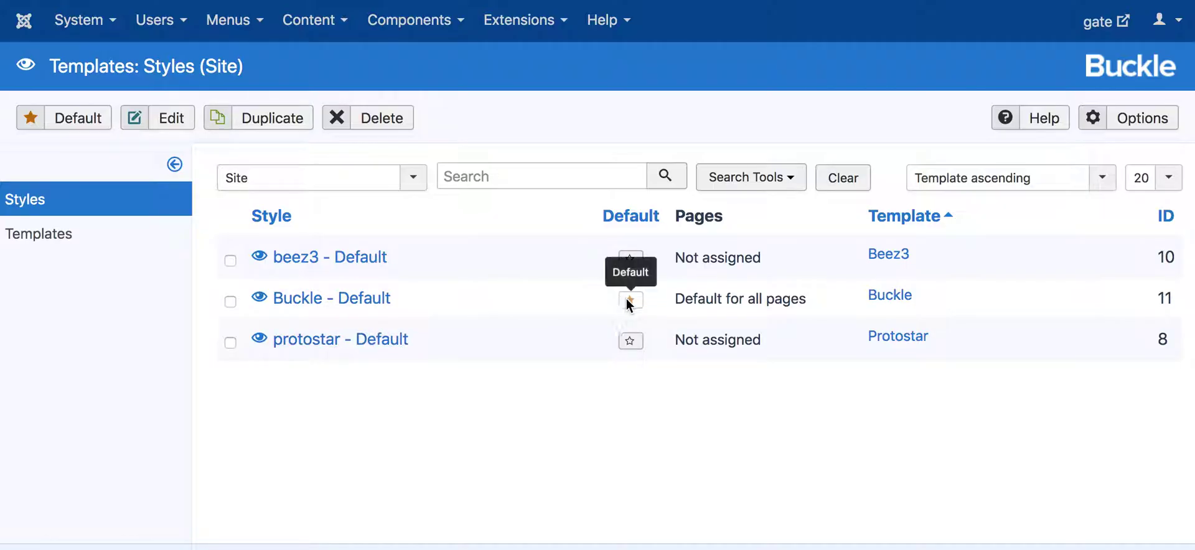
{"action": "left_click", "coordinate": [352, 301]}
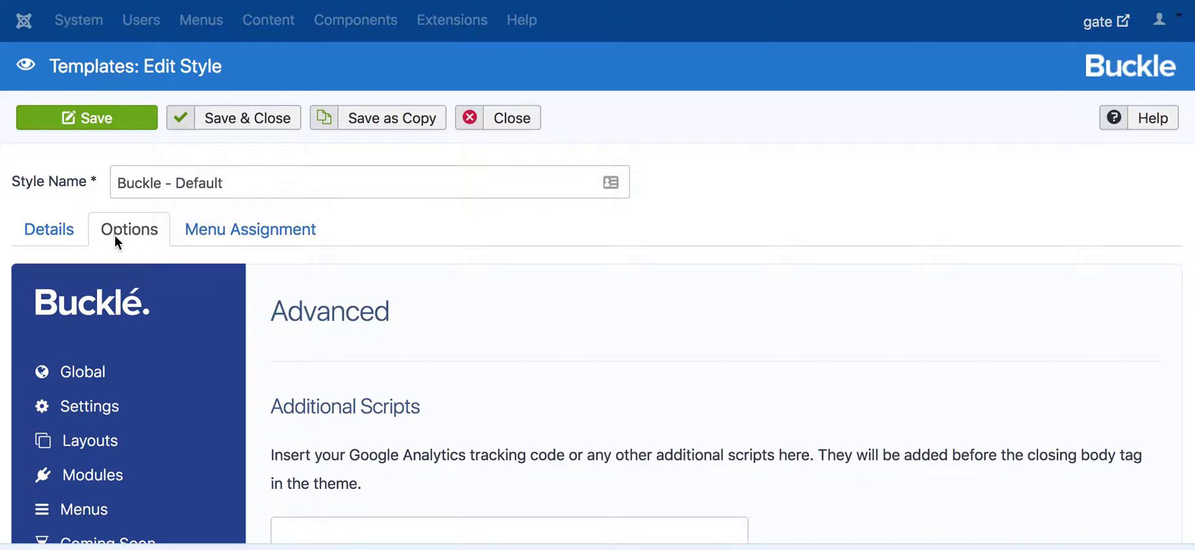
- Scroll through the Buckle - Default style's Global options, then move to its Settings panel
{"action": "scroll", "coordinate": [125, 237], "scroll_direction": "down", "scroll_amount": 3}
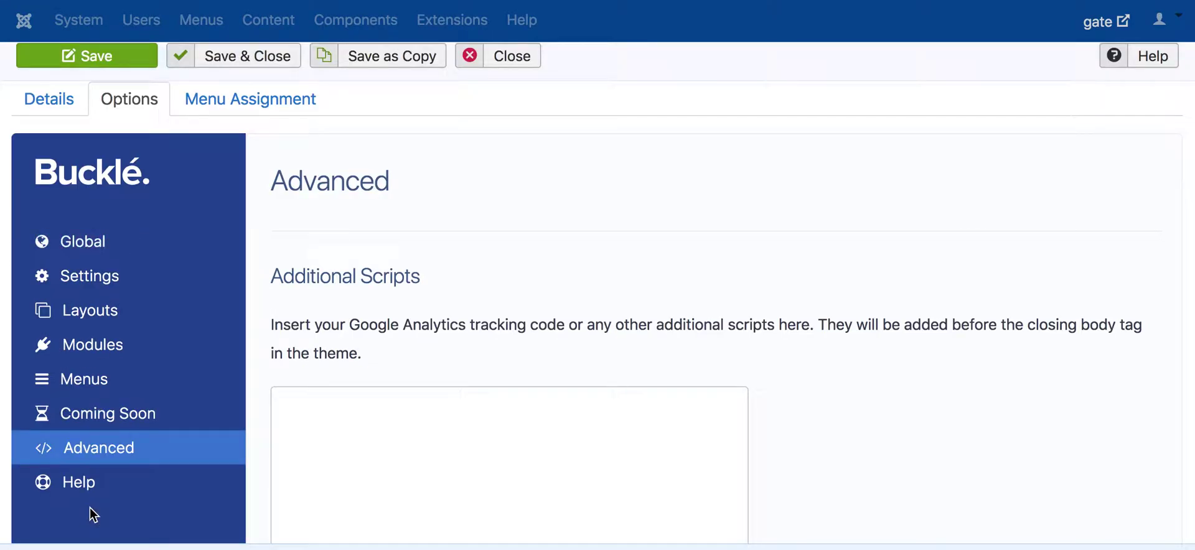
{"action": "left_click", "coordinate": [98, 245]}
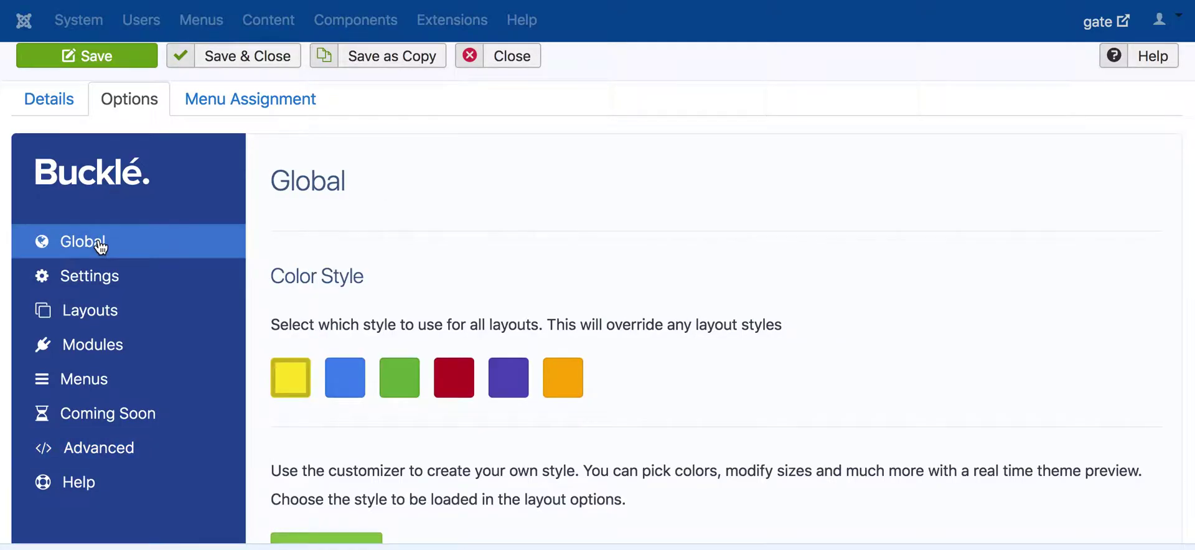
{"action": "scroll", "coordinate": [327, 252], "scroll_direction": "down", "scroll_amount": 3}
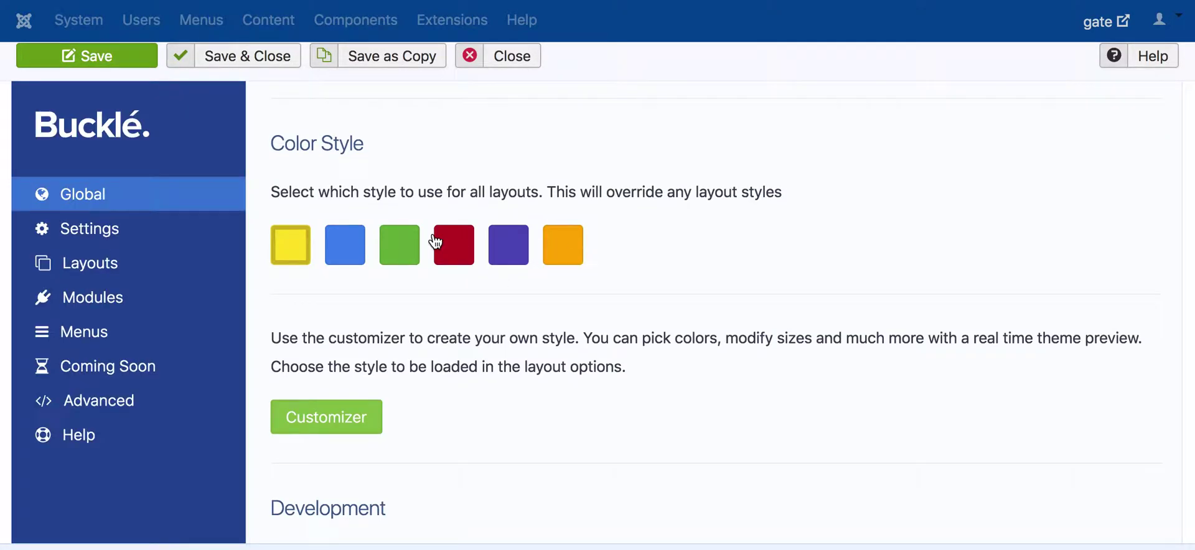
{"action": "scroll", "coordinate": [530, 296], "scroll_direction": "down", "scroll_amount": 4}
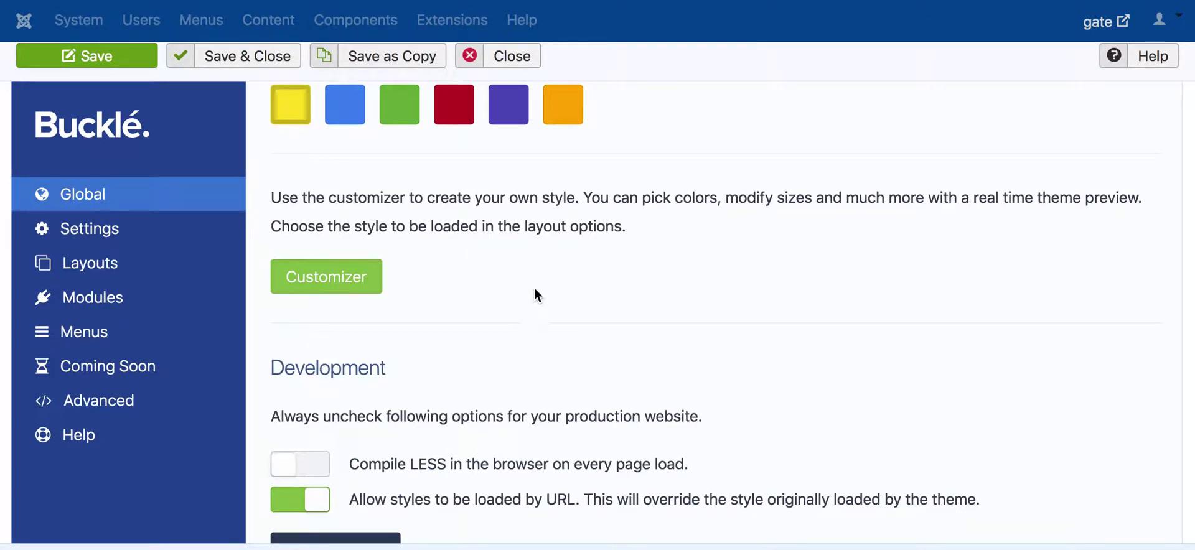
{"action": "scroll", "coordinate": [511, 277], "scroll_direction": "down", "scroll_amount": 10}
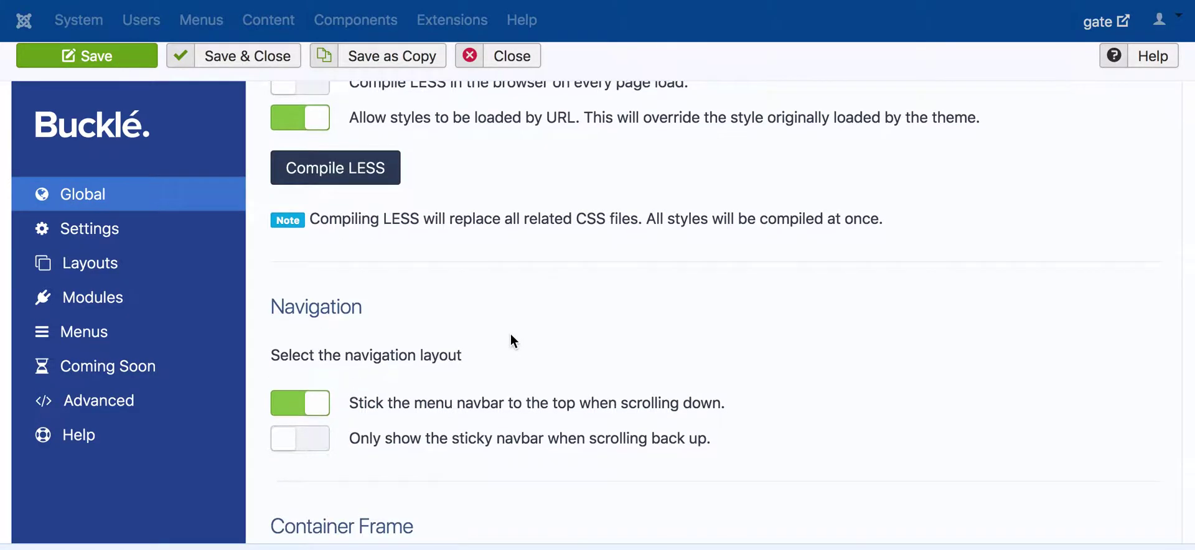
{"action": "scroll", "coordinate": [523, 339], "scroll_direction": "down", "scroll_amount": 3}
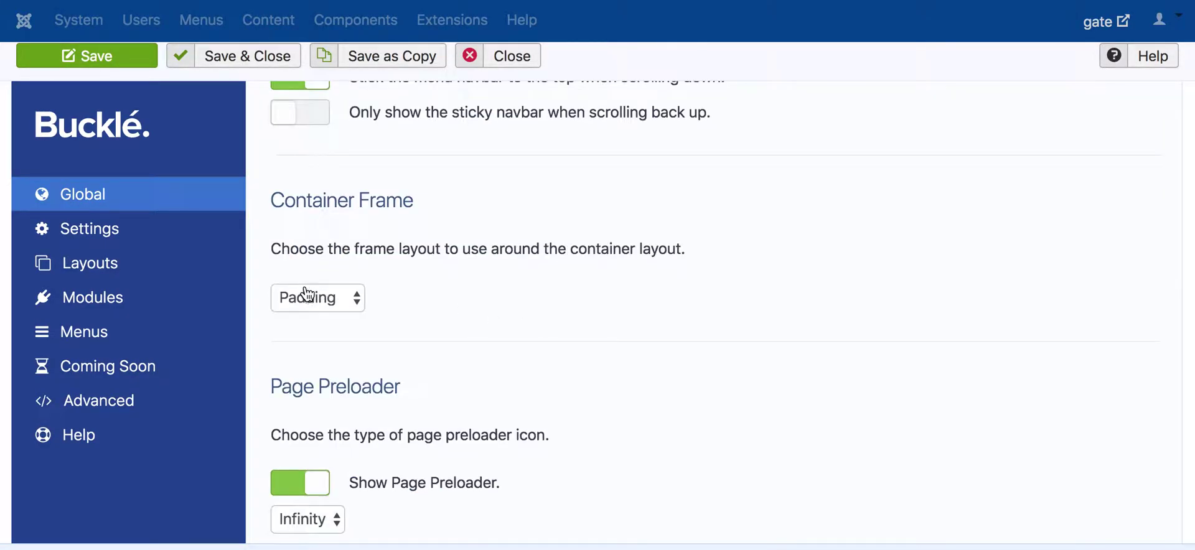
{"action": "scroll", "coordinate": [382, 338], "scroll_direction": "down", "scroll_amount": 3}
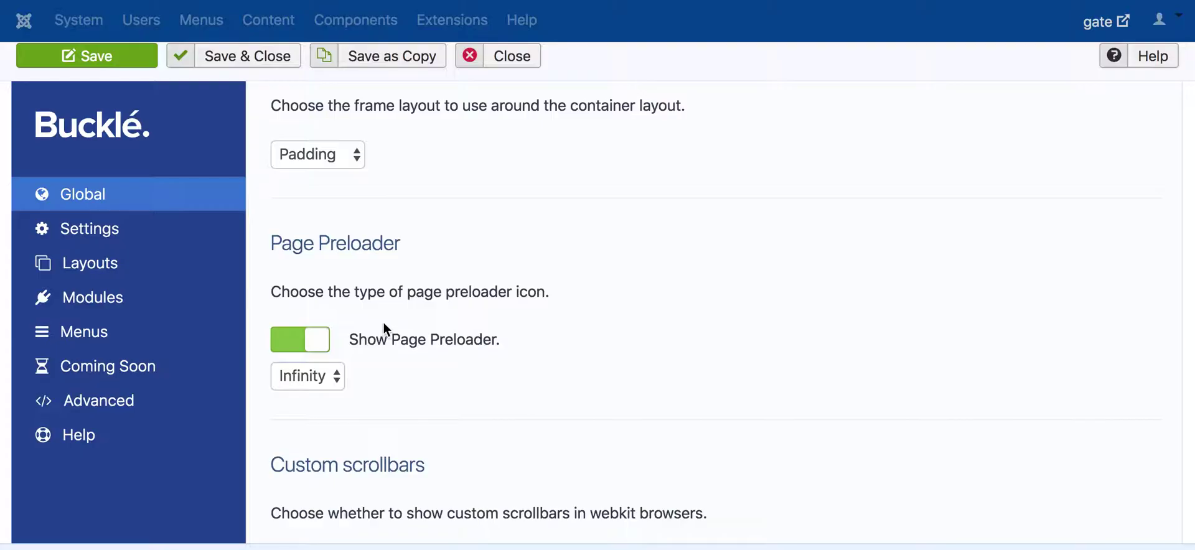
{"action": "scroll", "coordinate": [408, 339], "scroll_direction": "down", "scroll_amount": 1}
{"action": "scroll", "coordinate": [412, 339], "scroll_direction": "up", "scroll_amount": 5}
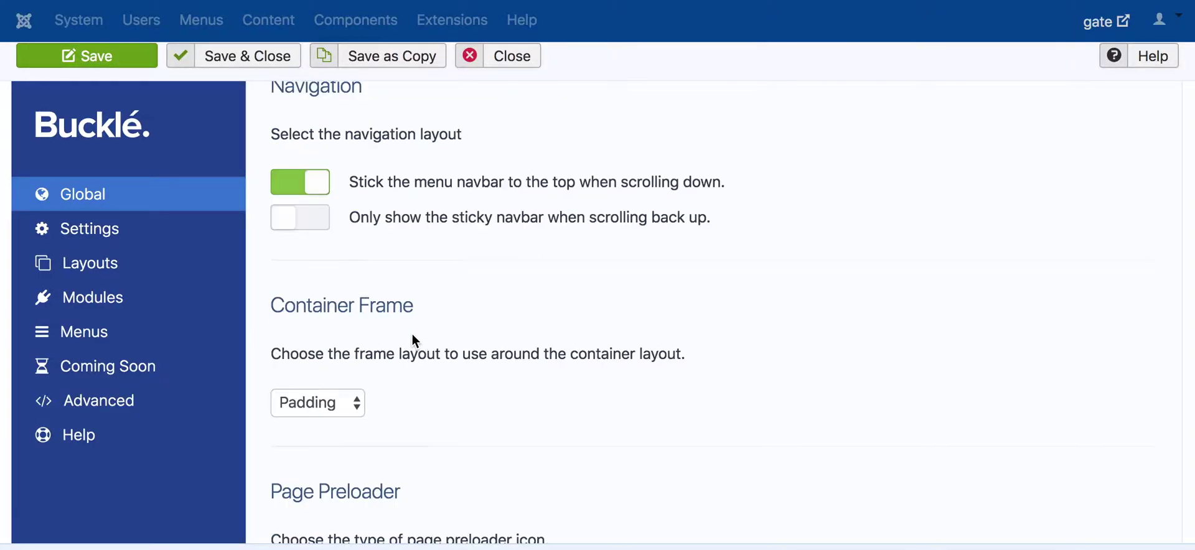
{"action": "scroll", "coordinate": [506, 357], "scroll_direction": "down", "scroll_amount": 3}
{"action": "left_click", "coordinate": [111, 225]}
- Review the Settings panel and scroll through the Buckle Layouts options
{"action": "scroll", "coordinate": [584, 280], "scroll_direction": "down", "scroll_amount": 3}
{"action": "scroll", "coordinate": [584, 280], "scroll_direction": "up", "scroll_amount": 5}
{"action": "scroll", "coordinate": [371, 229], "scroll_direction": "up", "scroll_amount": 3}
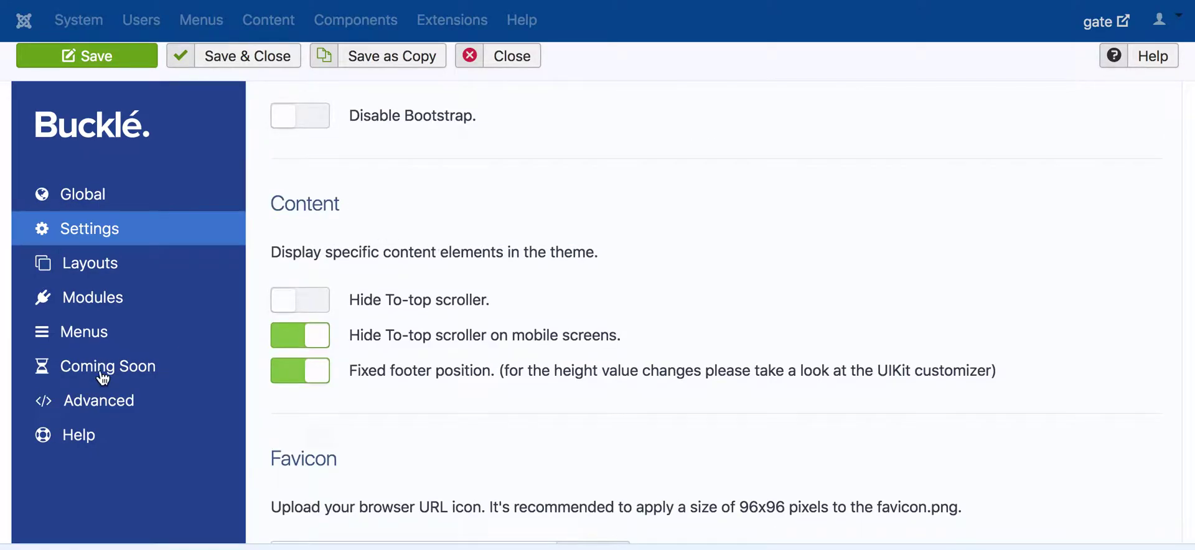
{"action": "left_click", "coordinate": [94, 268]}
{"action": "scroll", "coordinate": [555, 330], "scroll_direction": "down", "scroll_amount": 2}
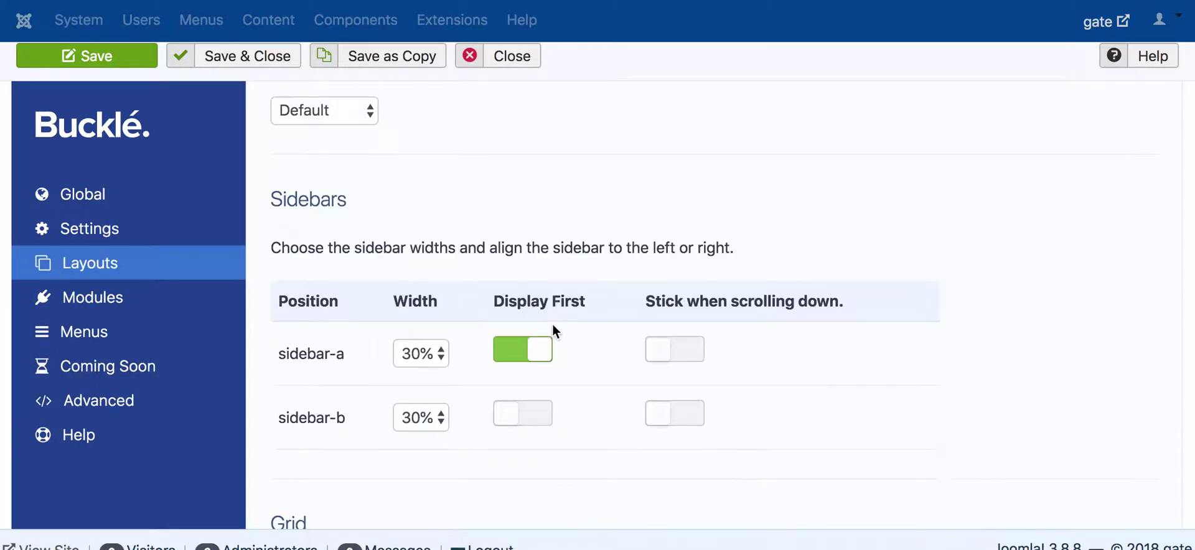
{"action": "scroll", "coordinate": [471, 344], "scroll_direction": "down", "scroll_amount": 5}
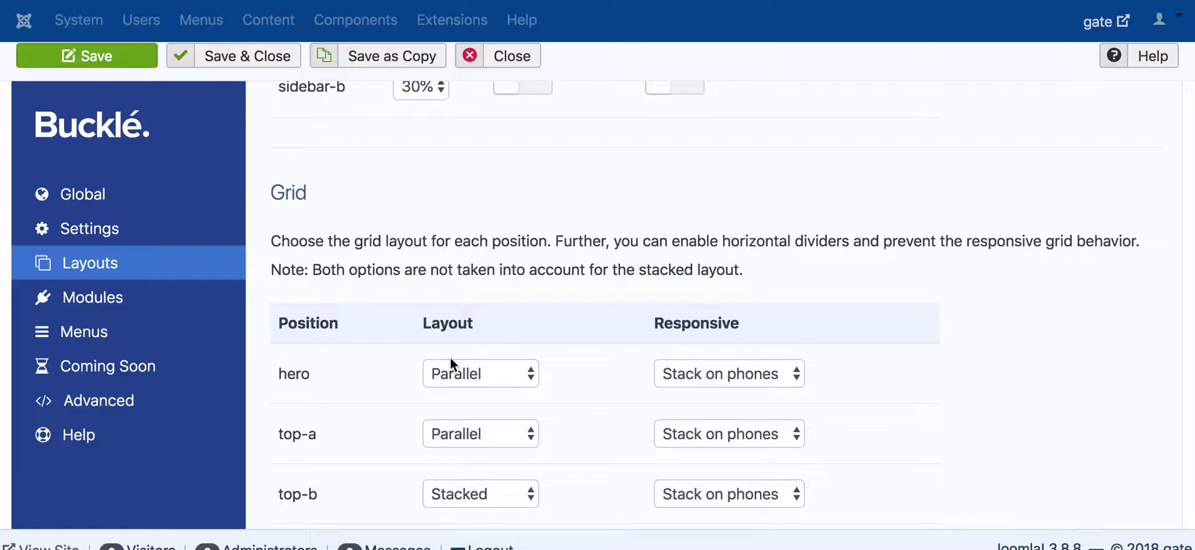
{"action": "scroll", "coordinate": [535, 330], "scroll_direction": "down", "scroll_amount": 1}
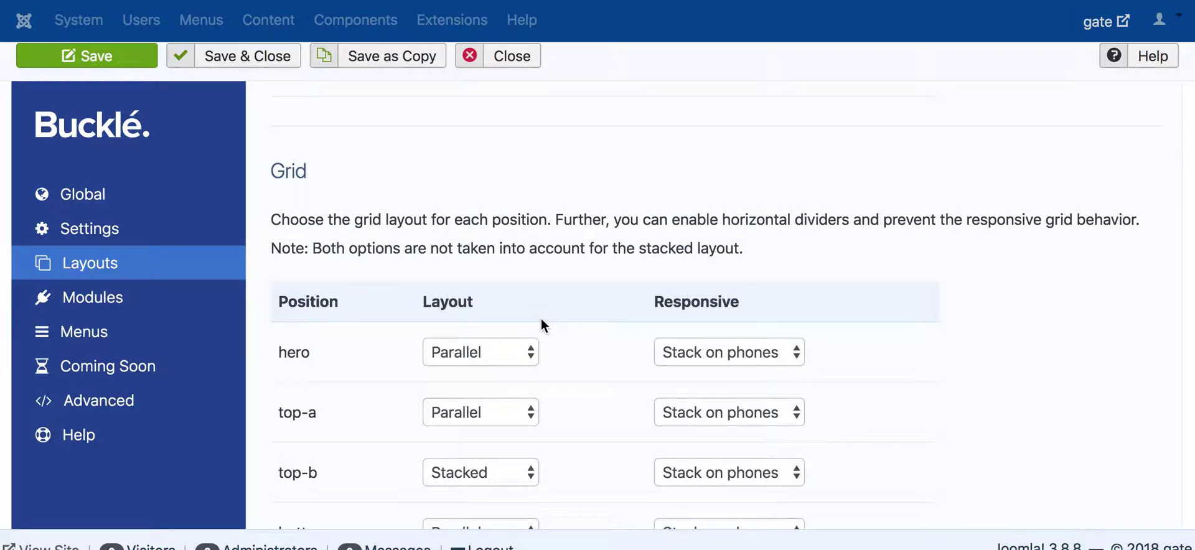
{"action": "scroll", "coordinate": [543, 315], "scroll_direction": "down", "scroll_amount": 1}
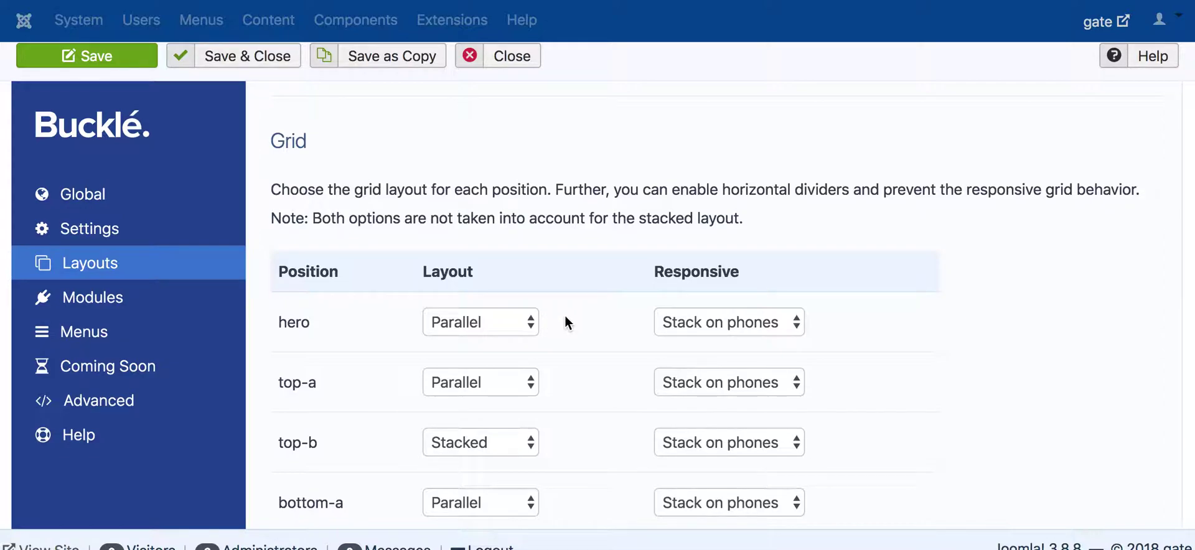
{"action": "scroll", "coordinate": [565, 316], "scroll_direction": "up", "scroll_amount": 7}
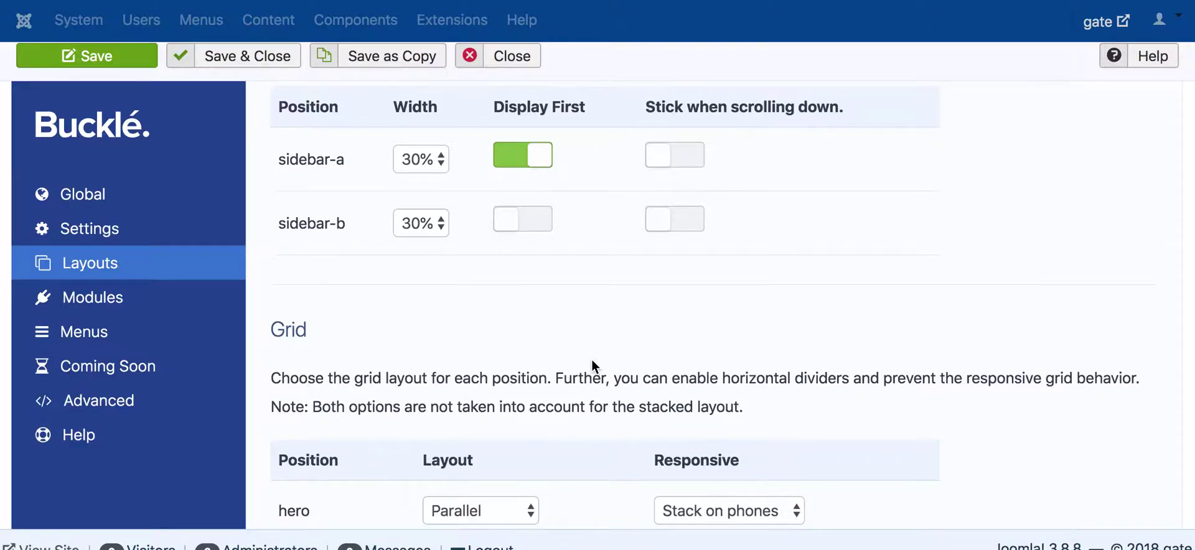
{"action": "scroll", "coordinate": [592, 363], "scroll_direction": "down", "scroll_amount": 5}
{"action": "scroll", "coordinate": [564, 379], "scroll_direction": "down", "scroll_amount": 5}
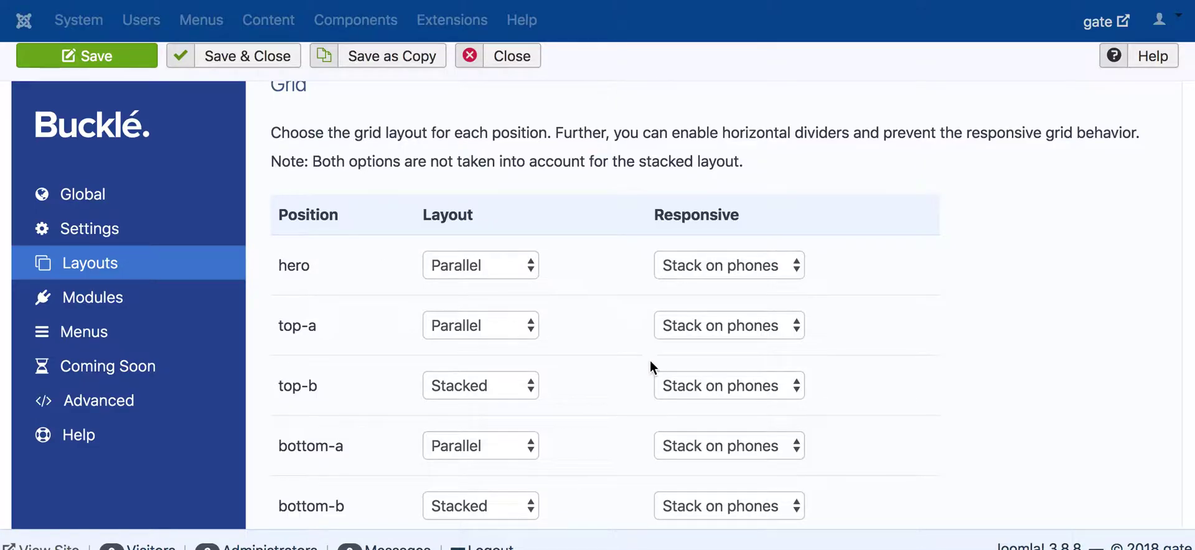
{"action": "scroll", "coordinate": [650, 364], "scroll_direction": "down", "scroll_amount": 15}
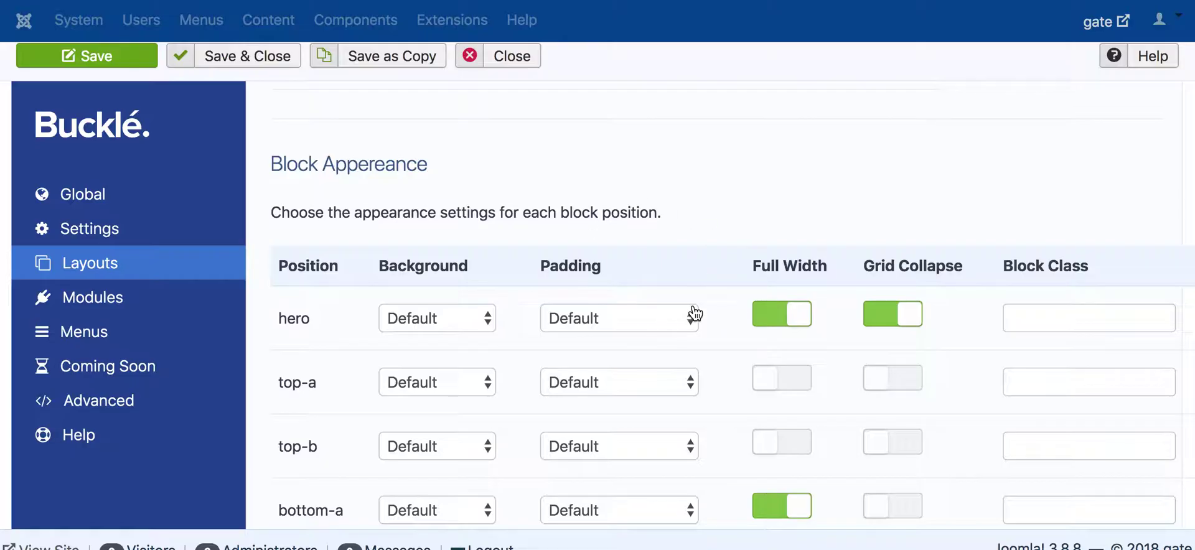
{"action": "scroll", "coordinate": [326, 334], "scroll_direction": "down", "scroll_amount": 3}
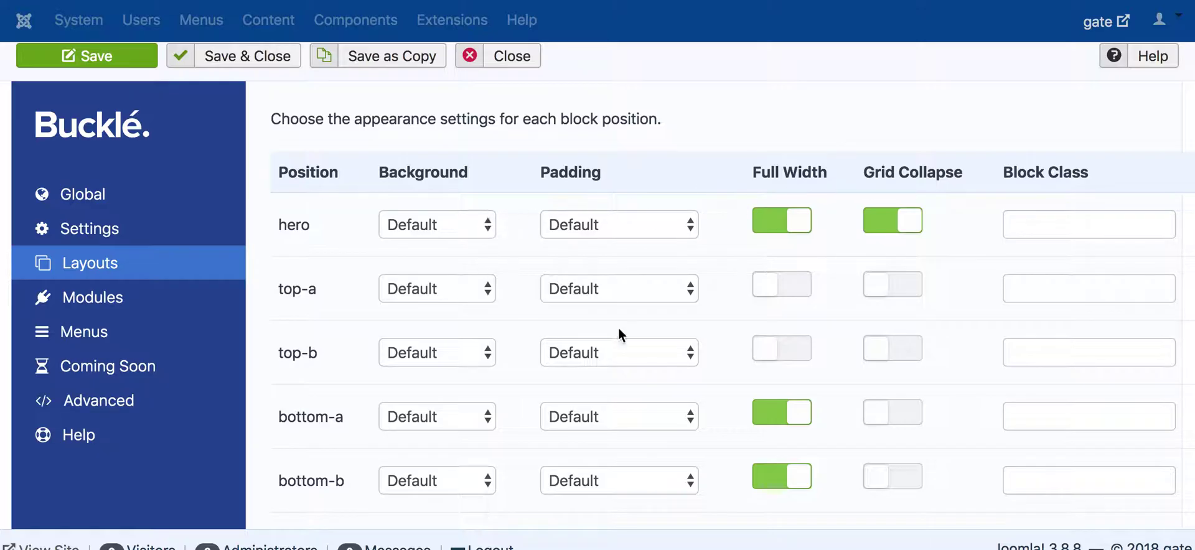
{"action": "scroll", "coordinate": [619, 327], "scroll_direction": "down", "scroll_amount": 1}
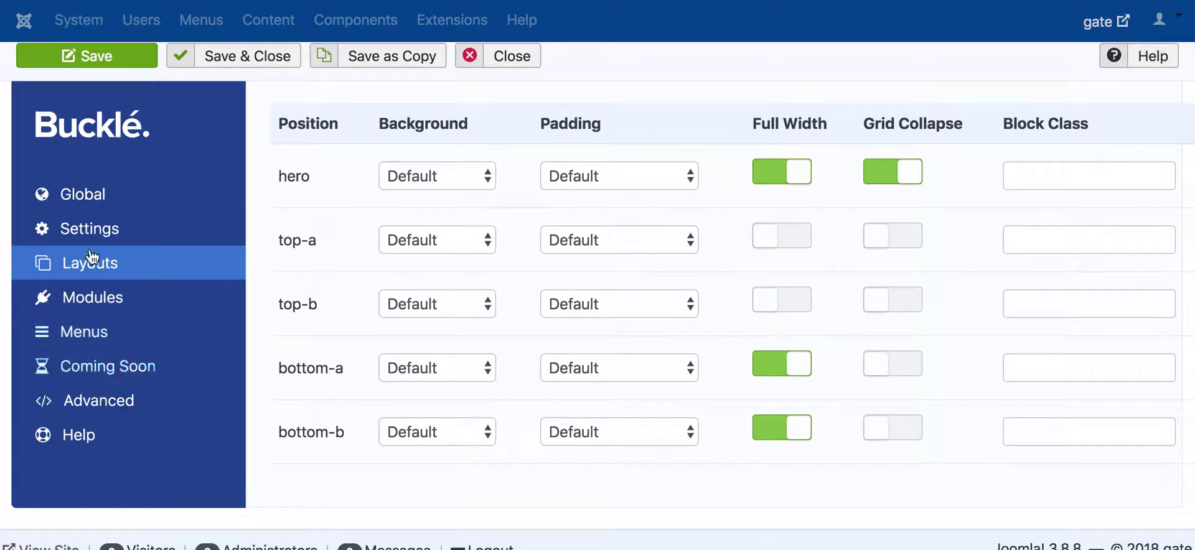
- Review the Modules panel's per-position styling for Headerbar and Hero
{"action": "left_click", "coordinate": [102, 305]}
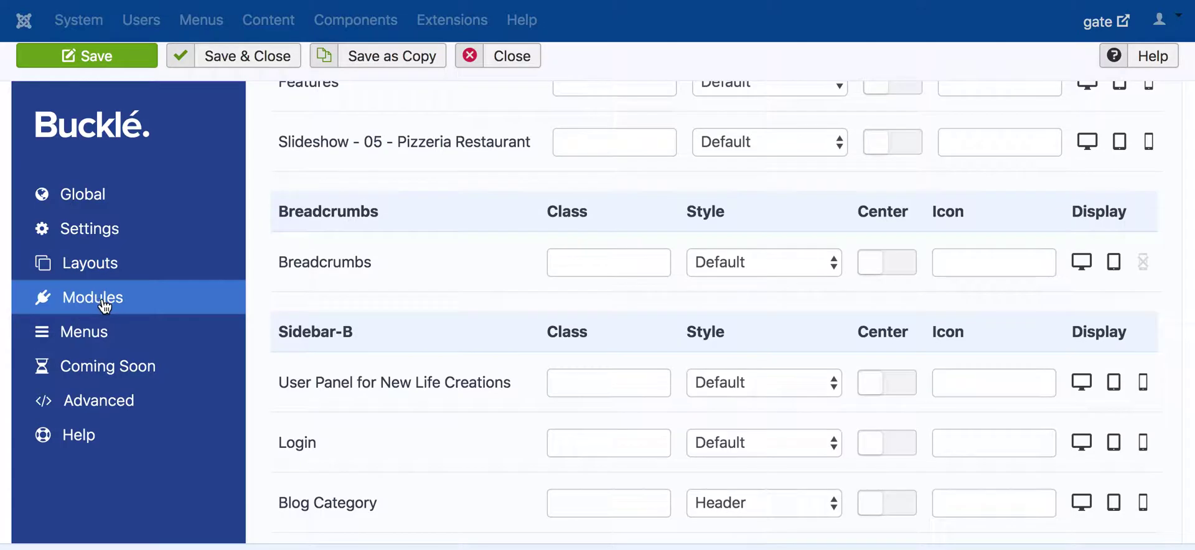
{"action": "scroll", "coordinate": [698, 321], "scroll_direction": "up", "scroll_amount": 5}
{"action": "scroll", "coordinate": [393, 205], "scroll_direction": "up", "scroll_amount": 10}
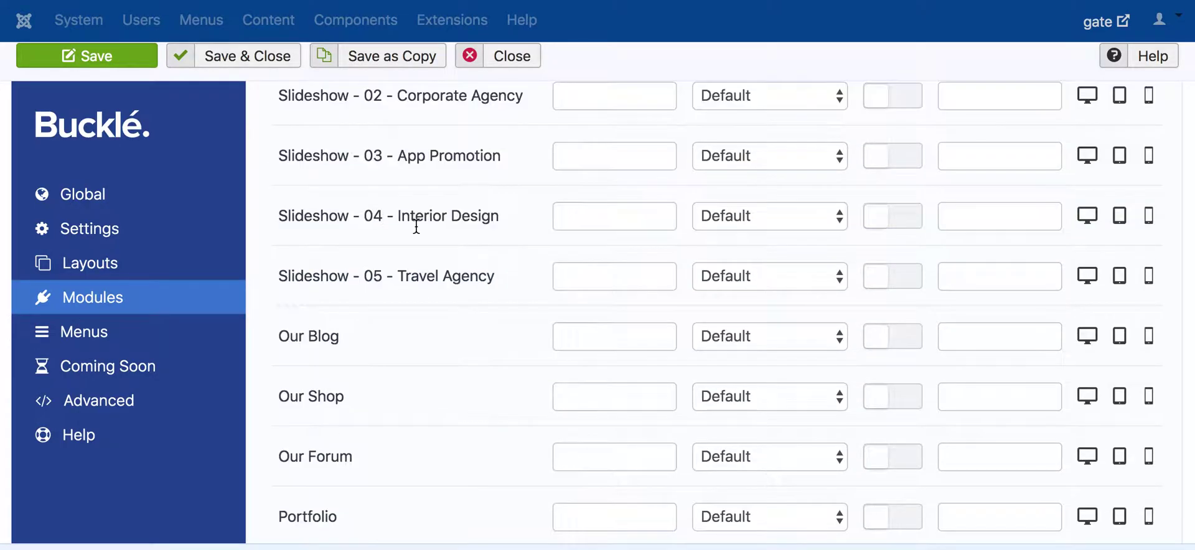
{"action": "scroll", "coordinate": [497, 280], "scroll_direction": "up", "scroll_amount": 6}
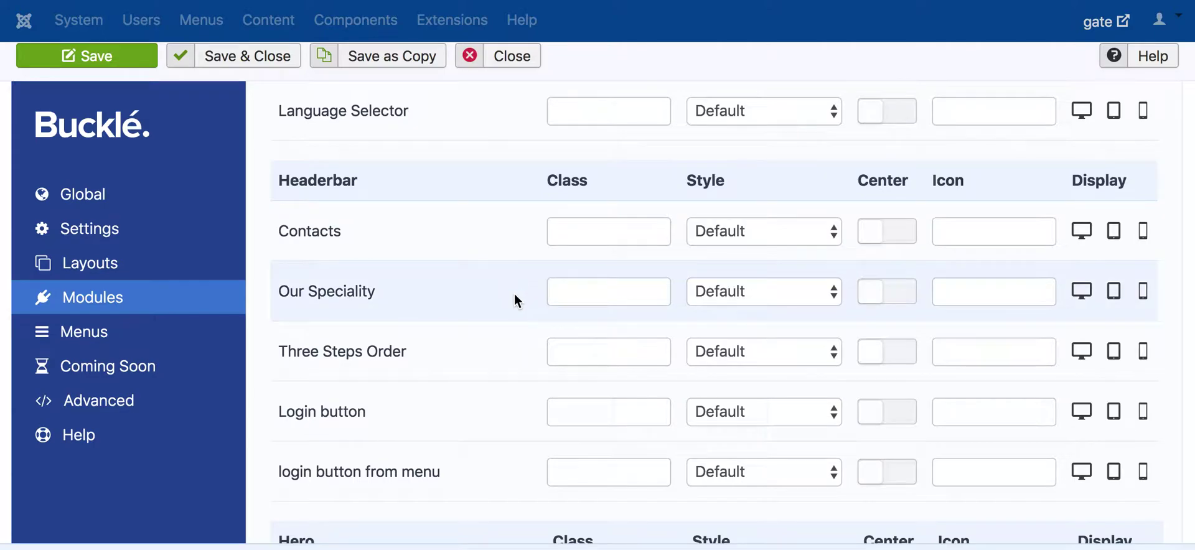
{"action": "scroll", "coordinate": [514, 299], "scroll_direction": "up", "scroll_amount": 3}
{"action": "scroll", "coordinate": [514, 302], "scroll_direction": "down", "scroll_amount": 7}
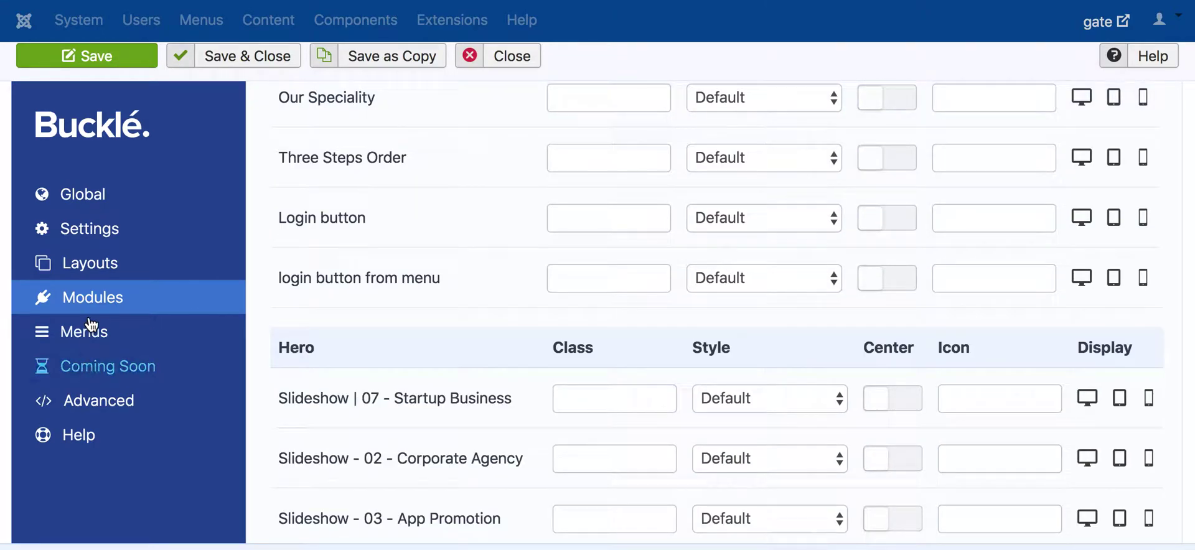
- In the Advanced panel's Additional JS, insert a new line after the console.log( "ready!" ); line
{"action": "left_click", "coordinate": [94, 403]}
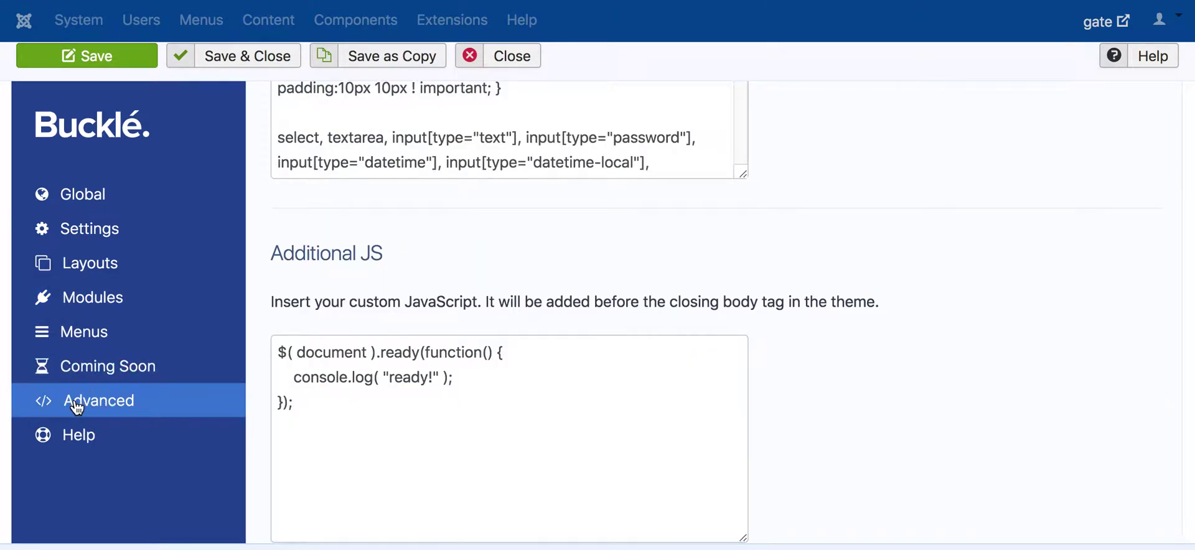
{"action": "scroll", "coordinate": [517, 373], "scroll_direction": "up", "scroll_amount": 1}
{"action": "scroll", "coordinate": [517, 364], "scroll_direction": "up", "scroll_amount": 6}
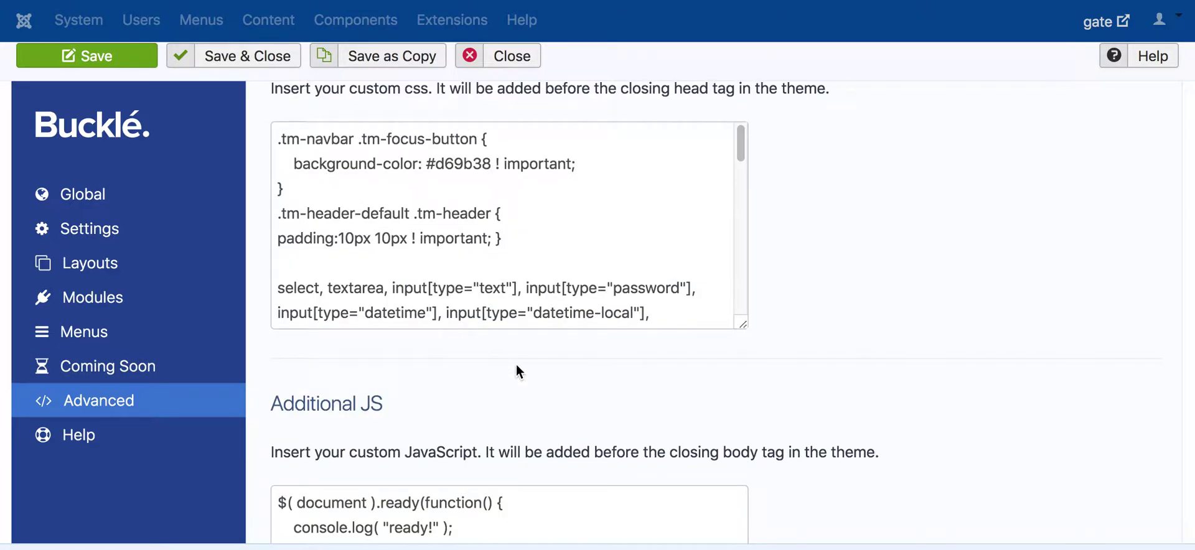
{"action": "scroll", "coordinate": [517, 365], "scroll_direction": "down", "scroll_amount": 5}
{"action": "scroll", "coordinate": [511, 361], "scroll_direction": "up", "scroll_amount": 10}
{"action": "scroll", "coordinate": [493, 359], "scroll_direction": "down", "scroll_amount": 8}
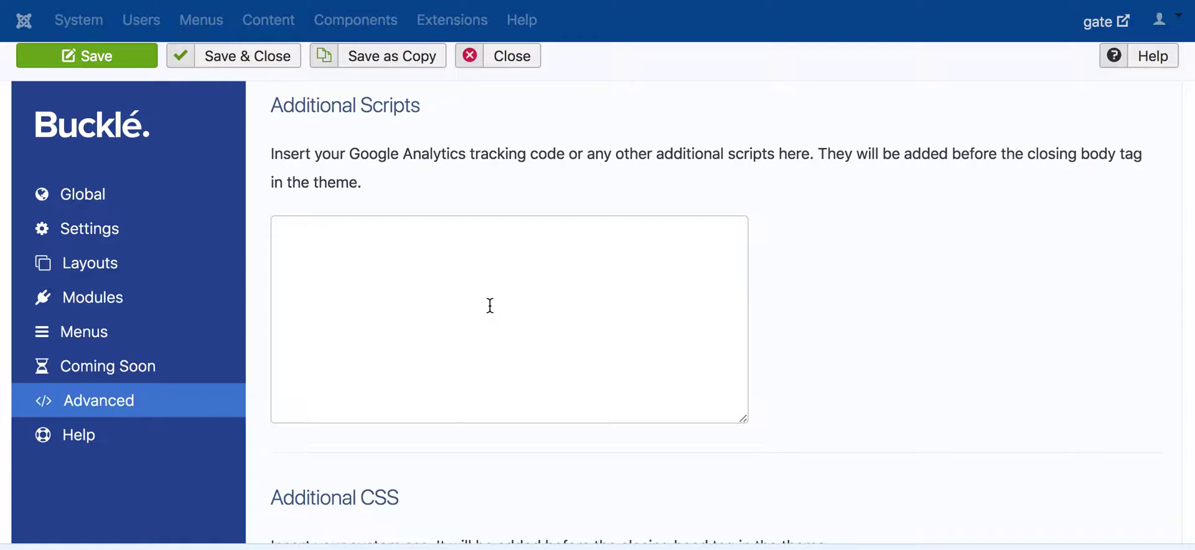
{"action": "scroll", "coordinate": [390, 286], "scroll_direction": "down", "scroll_amount": 4}
{"action": "scroll", "coordinate": [411, 314], "scroll_direction": "down", "scroll_amount": 3}
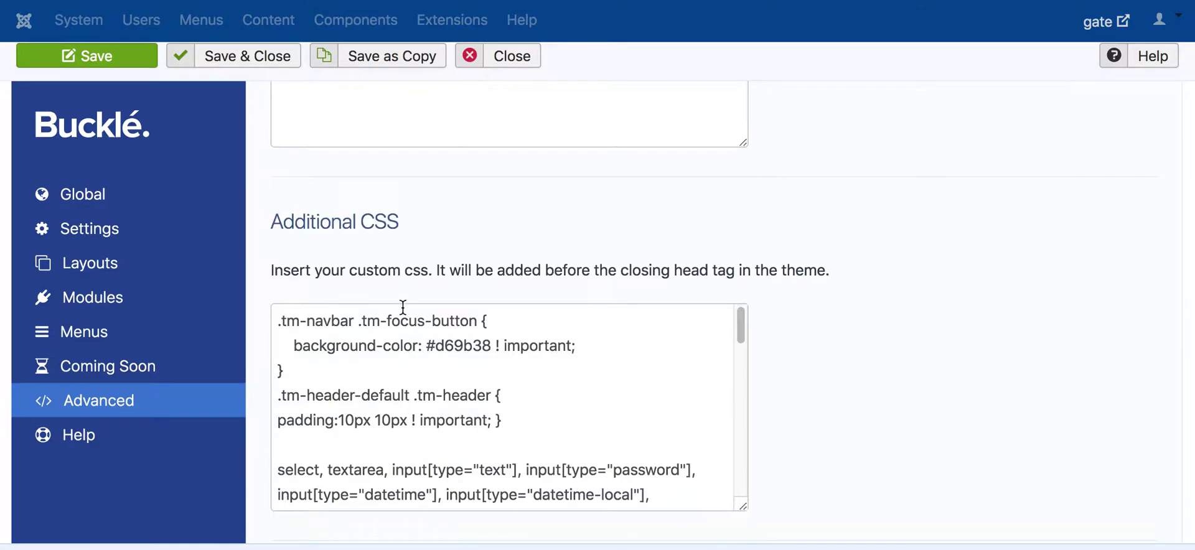
{"action": "scroll", "coordinate": [504, 328], "scroll_direction": "down", "scroll_amount": 10}
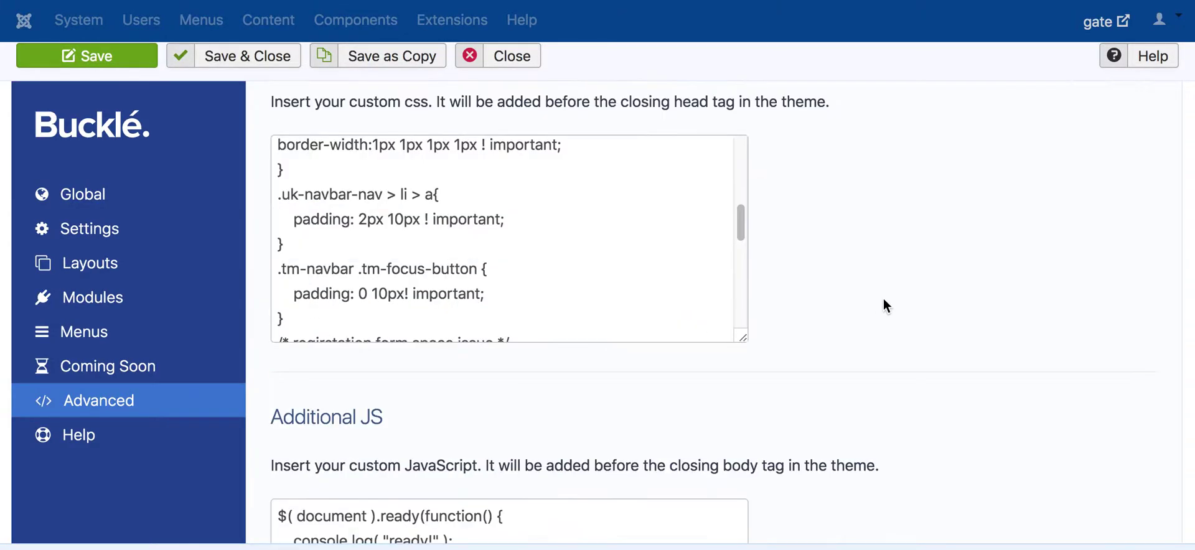
{"action": "scroll", "coordinate": [400, 417], "scroll_direction": "down", "scroll_amount": 2}
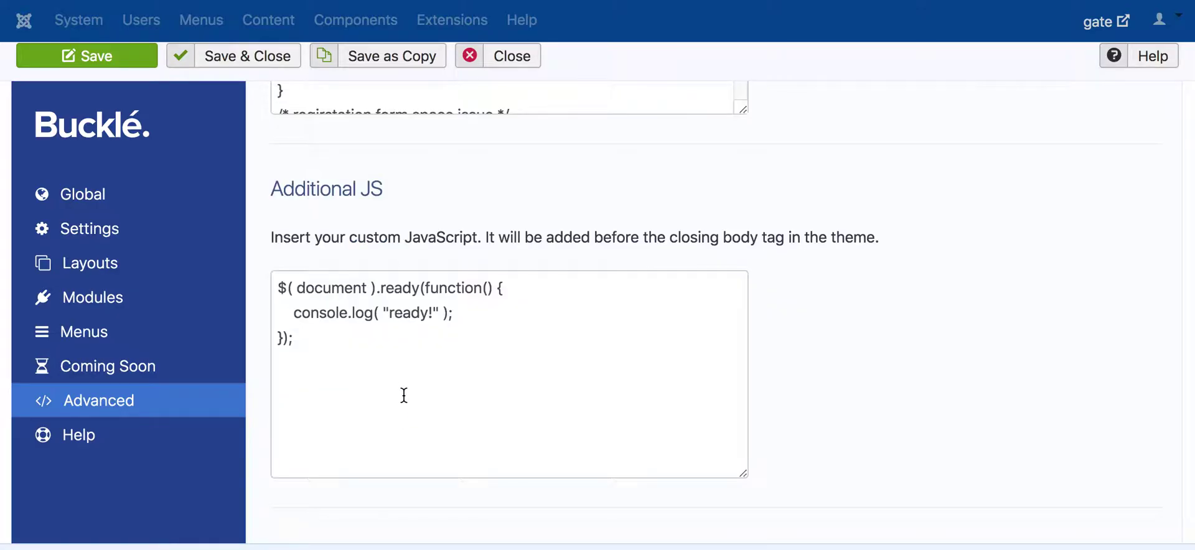
{"action": "left_click", "coordinate": [477, 316]}
{"action": "key", "text": "Return"}
- Change the console.log message from "ready!" to "we are ready!"
{"action": "left_click_drag", "start_coordinate": [458, 313], "coordinate": [293, 314]}
{"action": "left_click", "coordinate": [394, 311]}
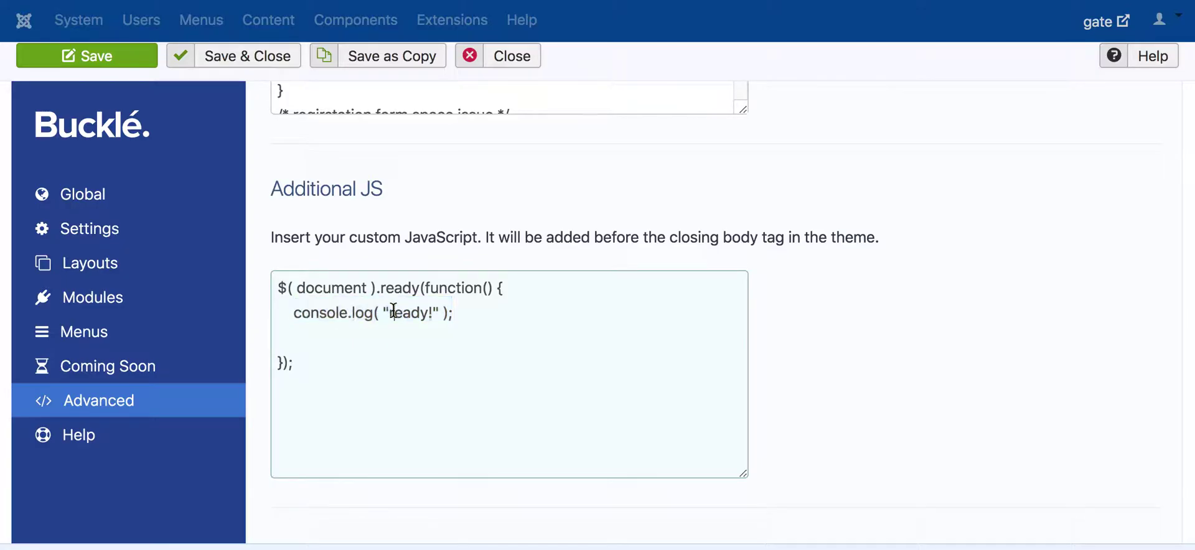
{"action": "type", "text": "we a"}
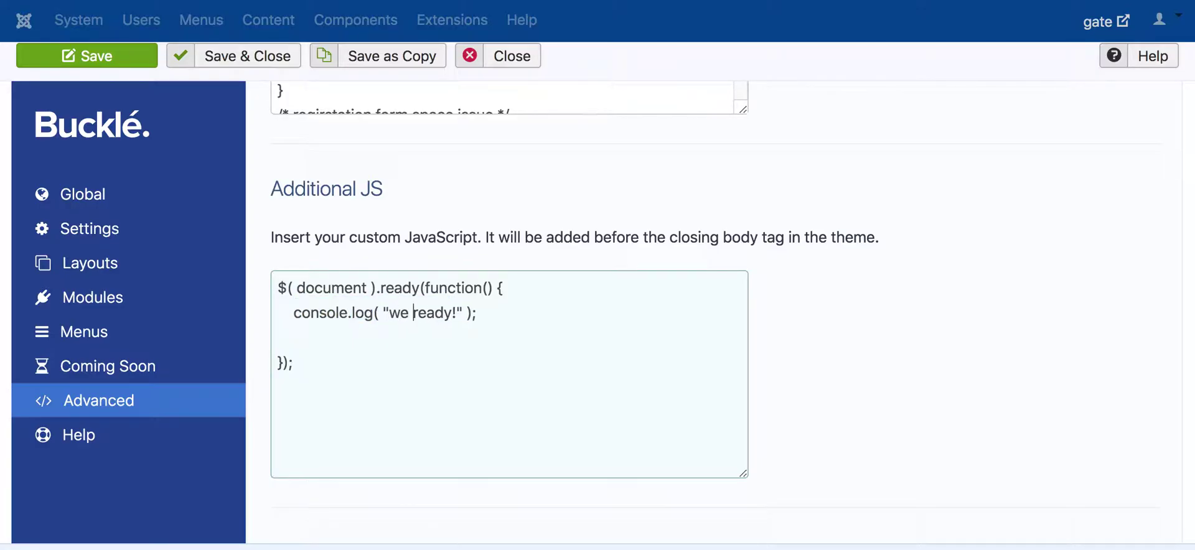
{"action": "type", "text": "re"}
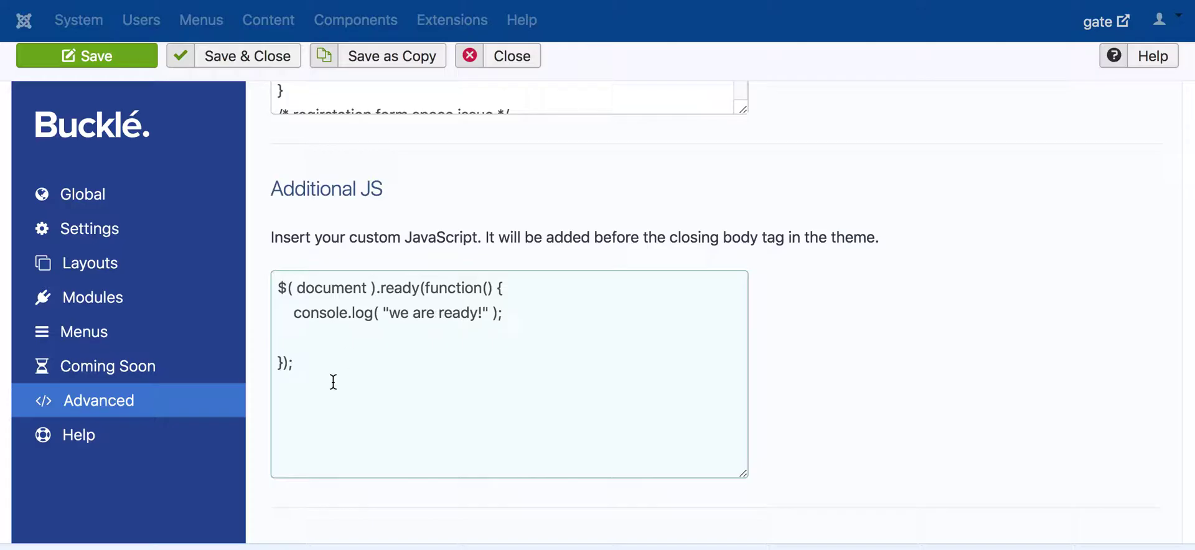
- Delete the empty third line of the script and save the template style
{"action": "left_click_drag", "start_coordinate": [326, 355], "coordinate": [475, 309]}
{"action": "left_click", "coordinate": [385, 334]}
{"action": "key", "text": "BackSpace"}
{"action": "scroll", "coordinate": [432, 399], "scroll_direction": "down", "scroll_amount": 7}
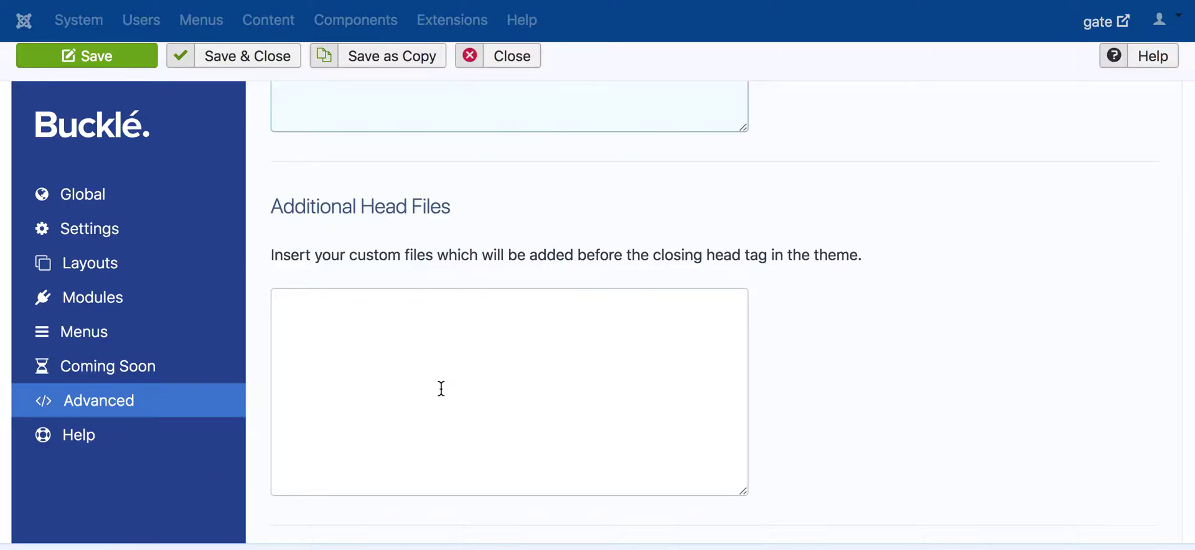
{"action": "scroll", "coordinate": [443, 393], "scroll_direction": "down", "scroll_amount": 4}
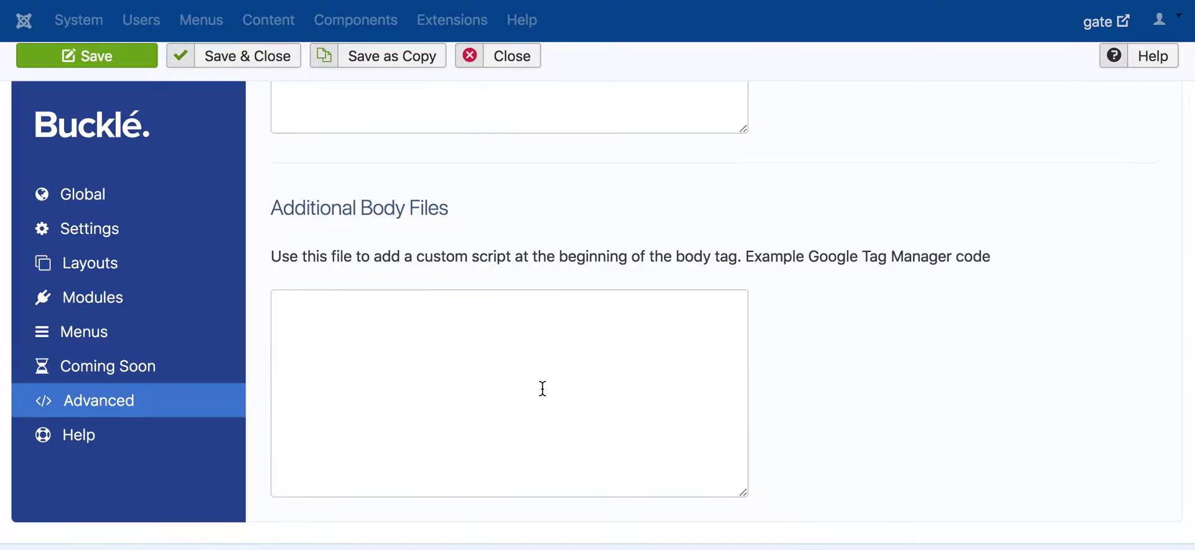
{"action": "left_click", "coordinate": [138, 61]}
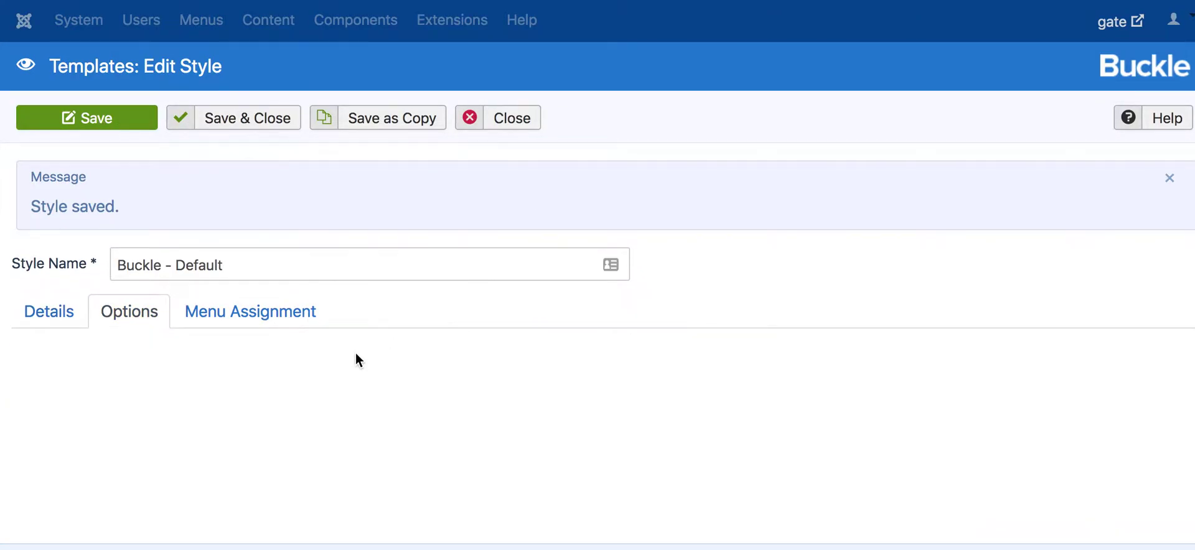
- Check the saved Additional JS code, then reload the site page with Cmd+R
{"action": "scroll", "coordinate": [191, 301], "scroll_direction": "down", "scroll_amount": 2}
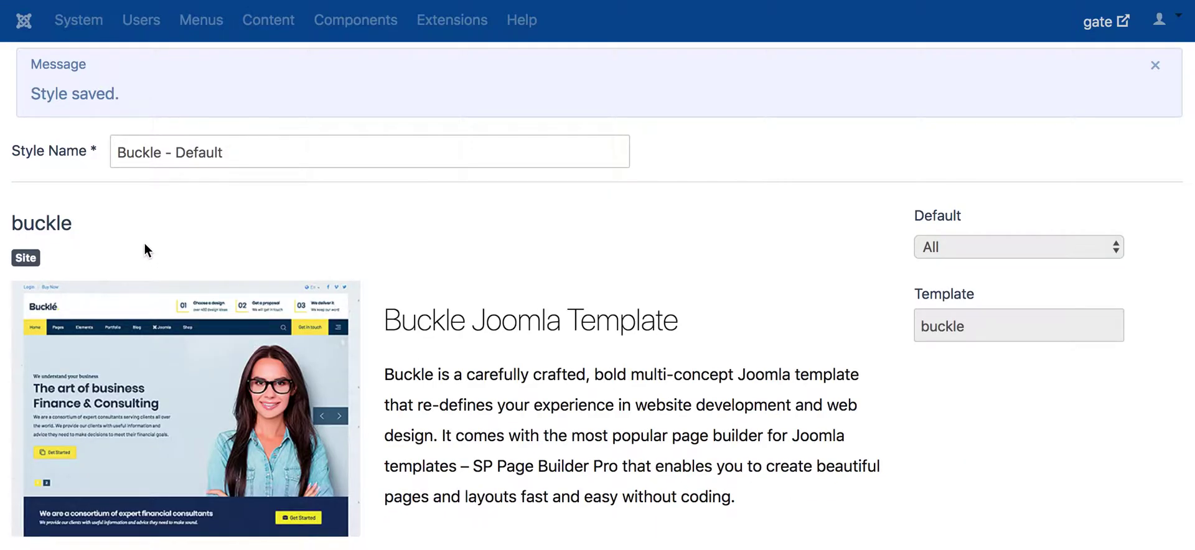
{"action": "scroll", "coordinate": [398, 391], "scroll_direction": "down", "scroll_amount": 10}
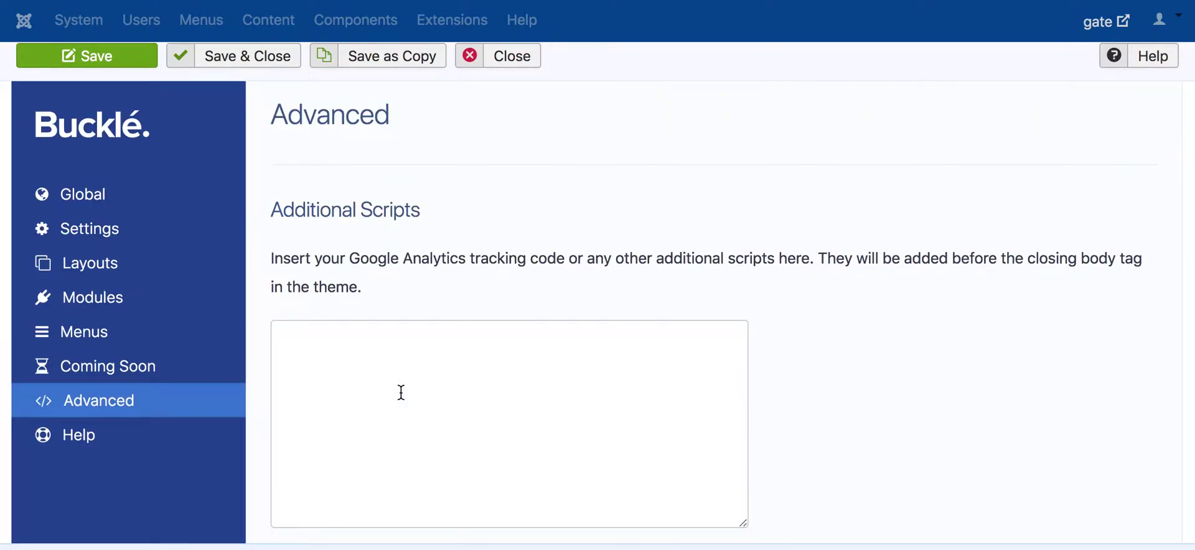
{"action": "scroll", "coordinate": [402, 400], "scroll_direction": "down", "scroll_amount": 2}
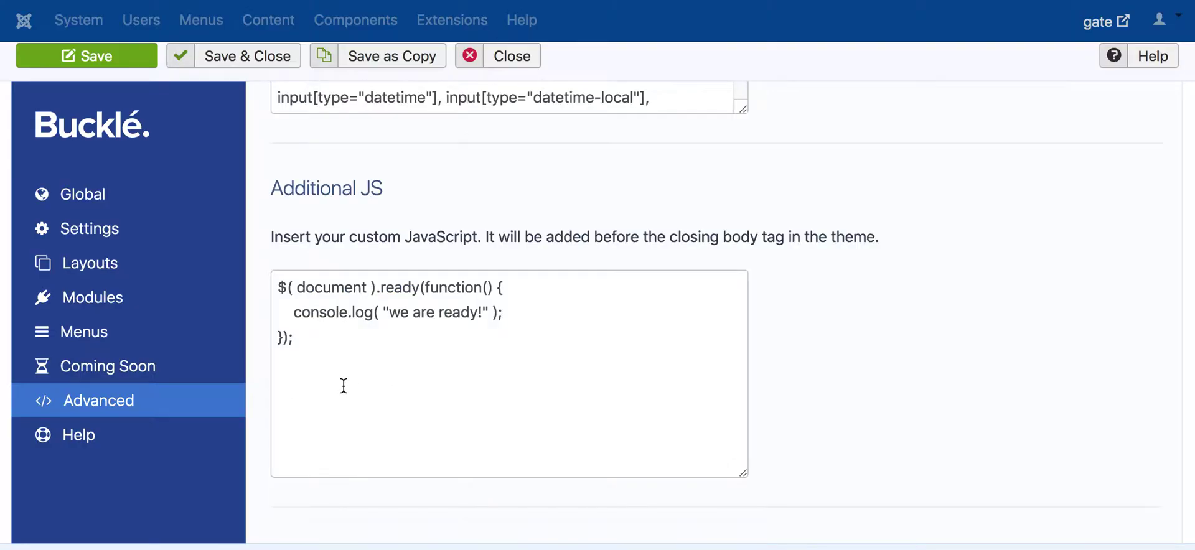
{"action": "left_click", "coordinate": [1026, 360]}
{"action": "scroll", "coordinate": [998, 404], "scroll_direction": "up", "scroll_amount": 10}
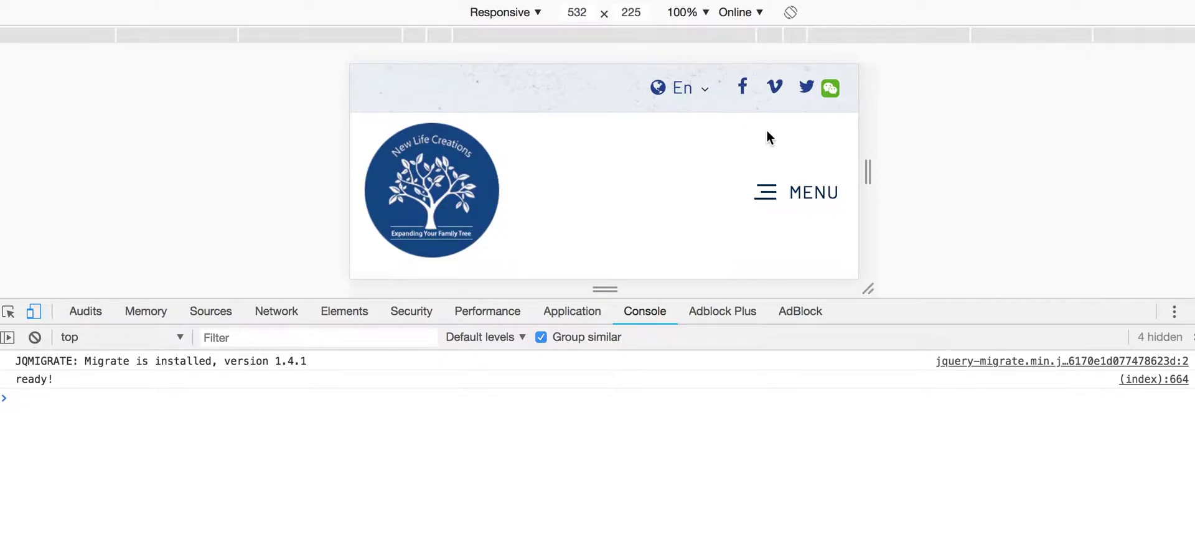
{"action": "key", "text": "super+r"}
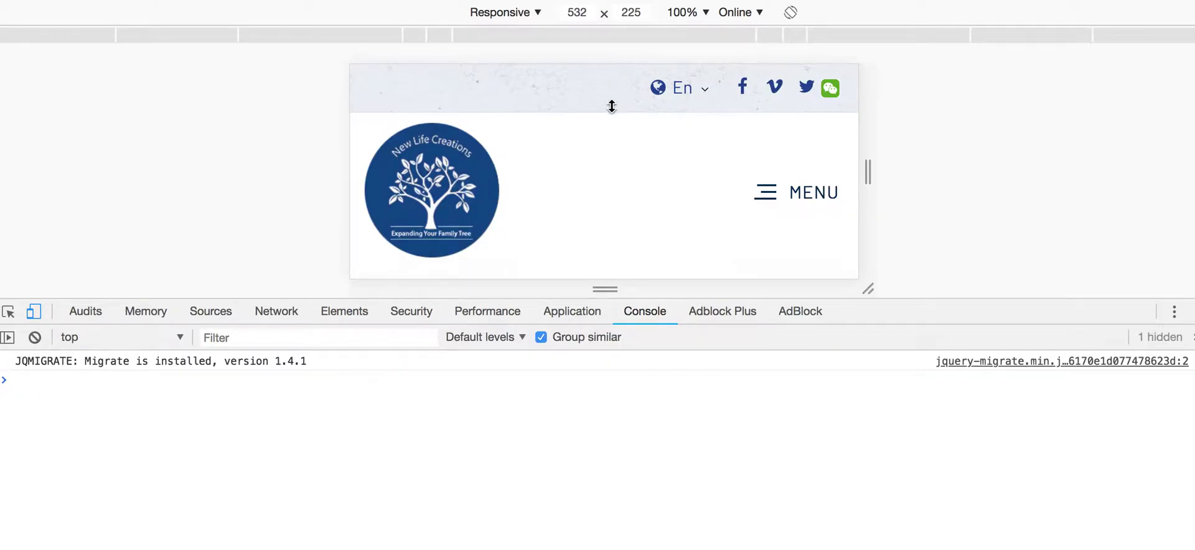
- Resize the responsive viewport to 980 by 450
{"action": "left_click", "coordinate": [888, 292]}
{"action": "left_click_drag", "start_coordinate": [888, 291], "coordinate": [1094, 269]}
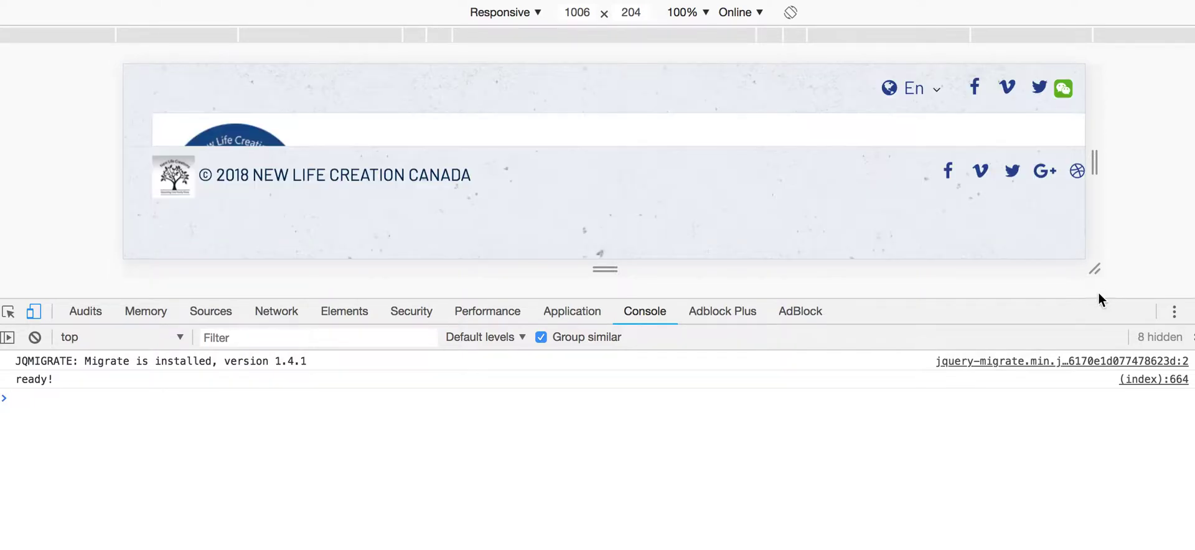
{"action": "left_click_drag", "start_coordinate": [1099, 298], "coordinate": [1040, 518]}
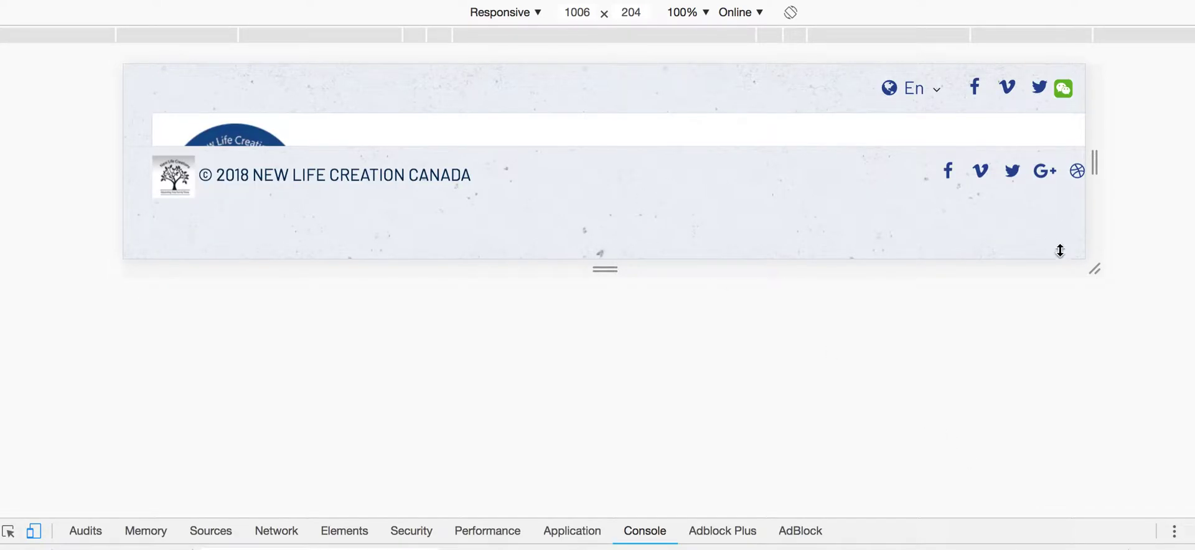
{"action": "left_click_drag", "start_coordinate": [1096, 270], "coordinate": [1084, 505]}
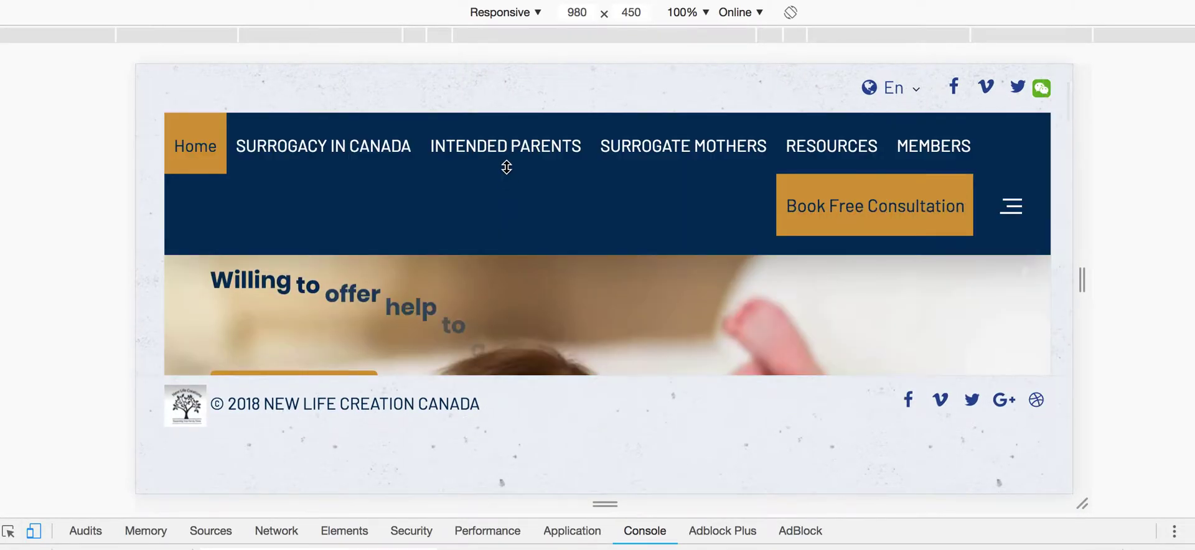
- Inspect the page and show the DevTools Console below it, logging "ready!"
{"action": "right_click", "coordinate": [491, 95]}
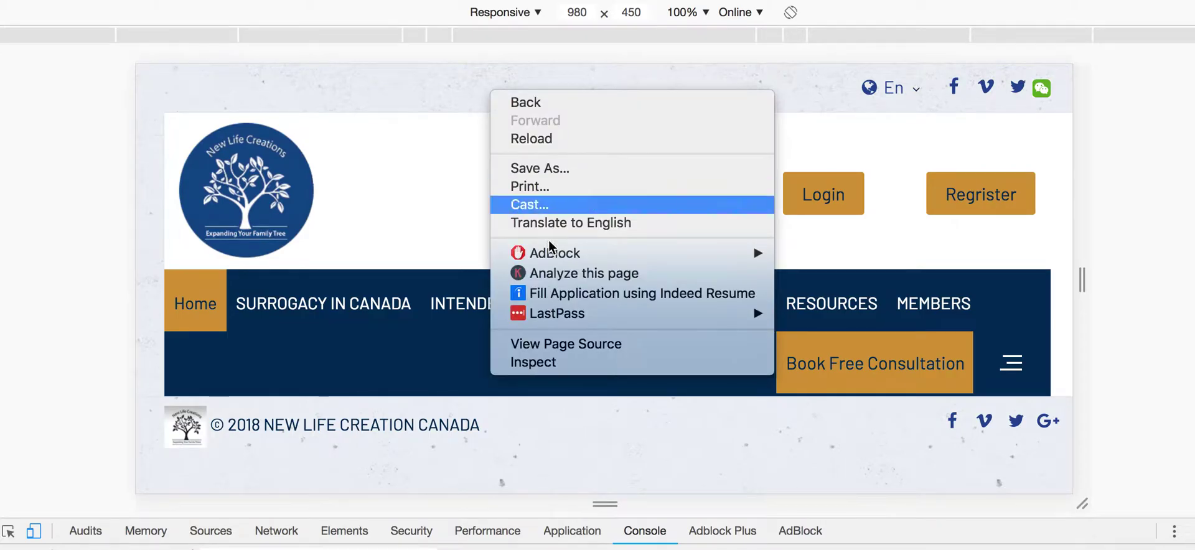
{"action": "left_click", "coordinate": [558, 362]}
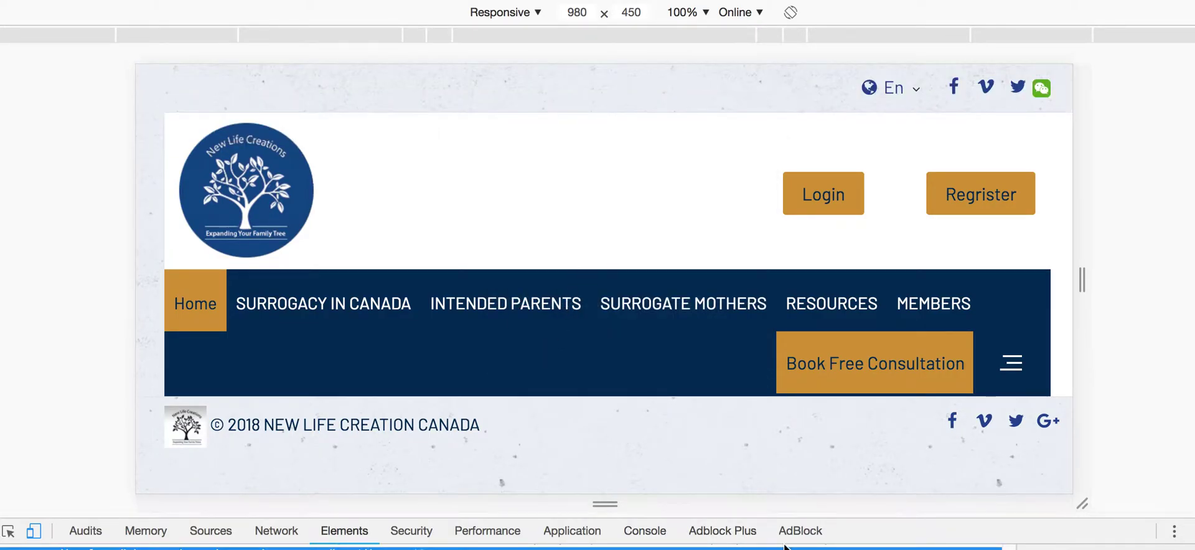
{"action": "left_click", "coordinate": [638, 533]}
{"action": "left_click_drag", "start_coordinate": [929, 517], "coordinate": [885, 363]}
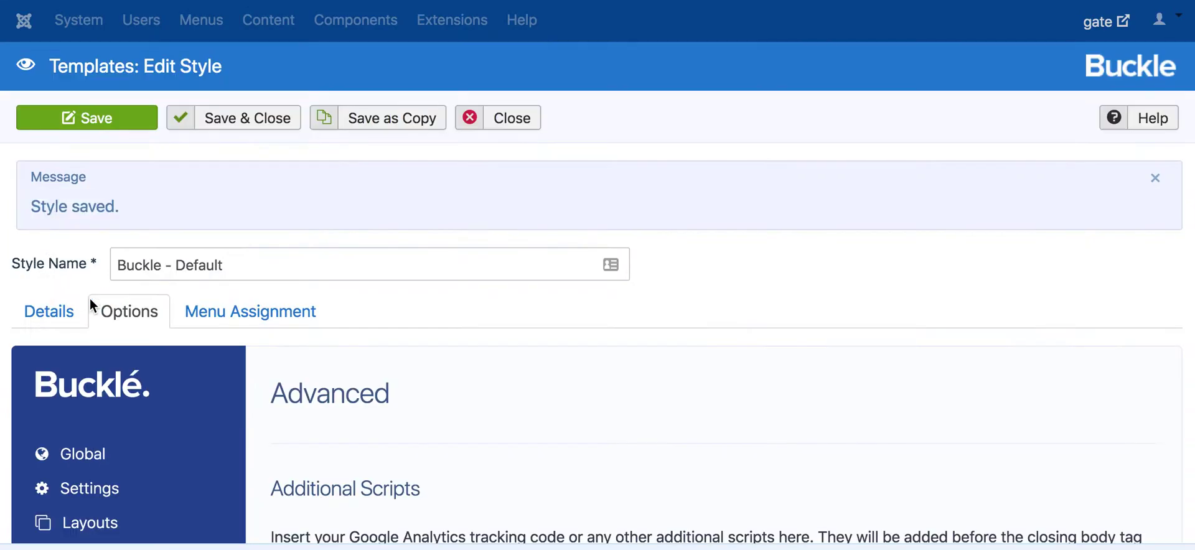
- Close the style editor and go to System > Clear Cache
{"action": "left_click", "coordinate": [496, 122]}
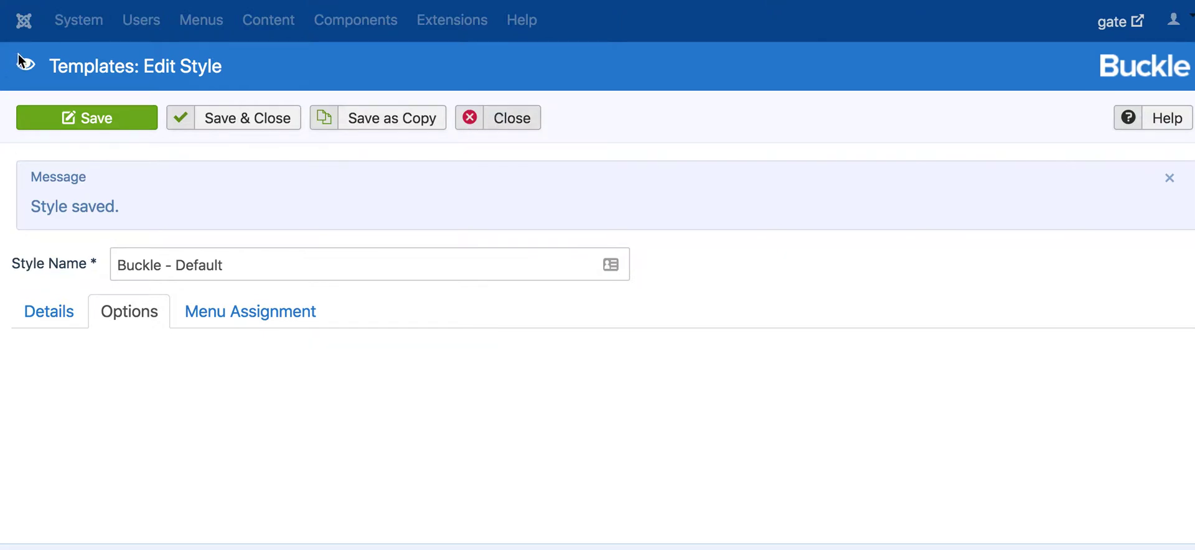
{"action": "left_click", "coordinate": [88, 20]}
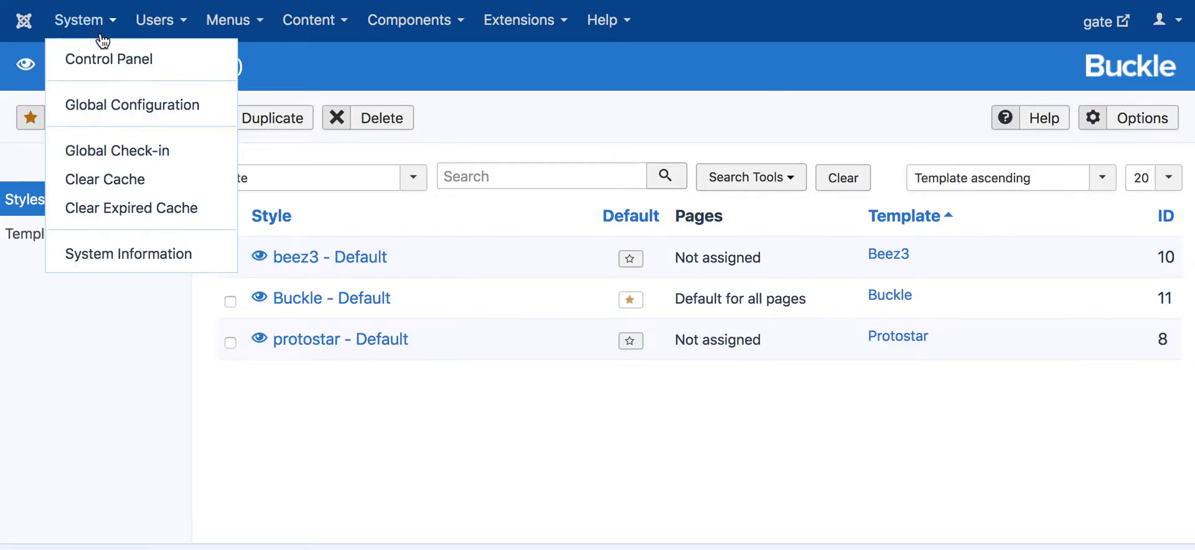
{"action": "left_click", "coordinate": [130, 186]}
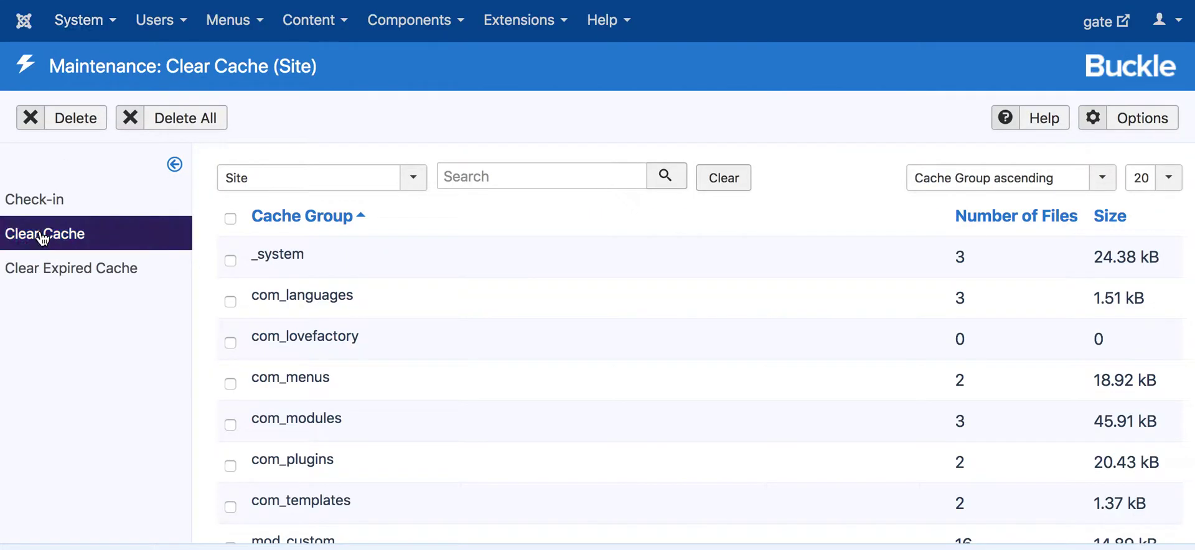
- Select all site cache groups with Check All and delete them
{"action": "left_click", "coordinate": [66, 119]}
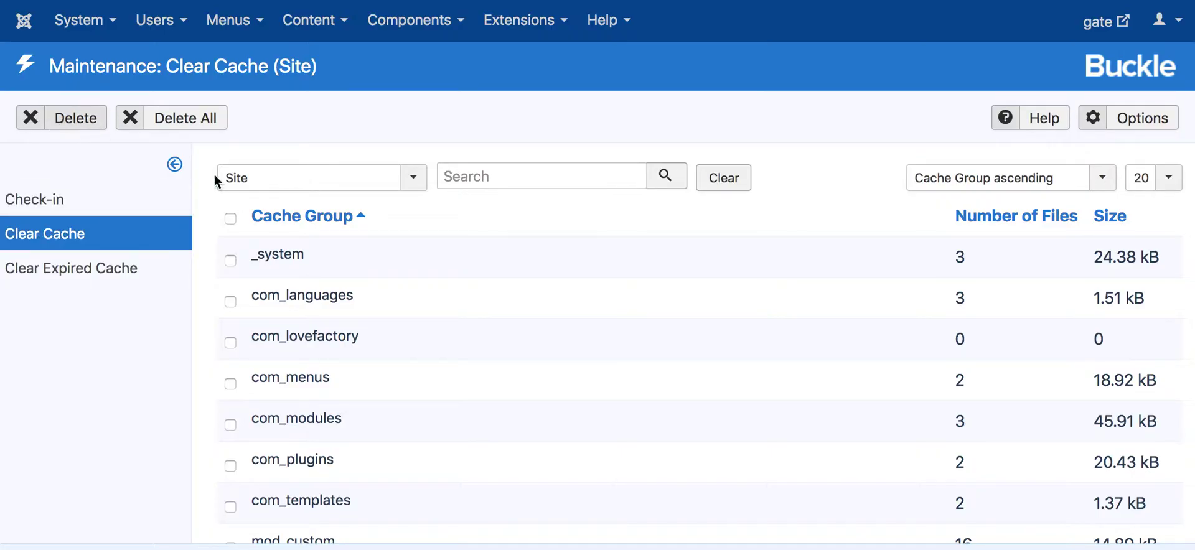
{"action": "left_click", "coordinate": [753, 61]}
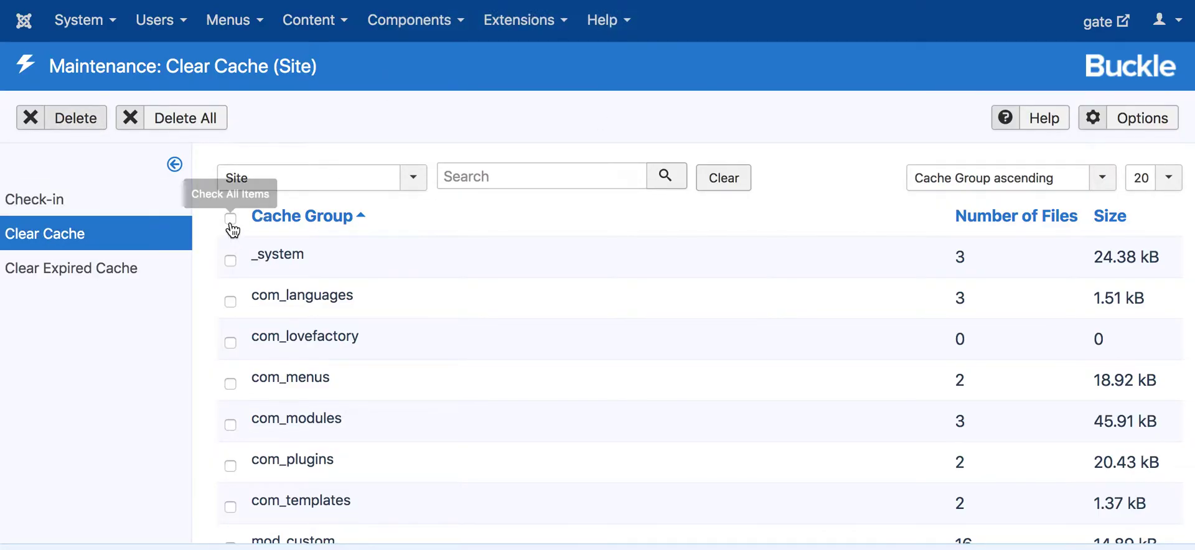
{"action": "left_click", "coordinate": [230, 218]}
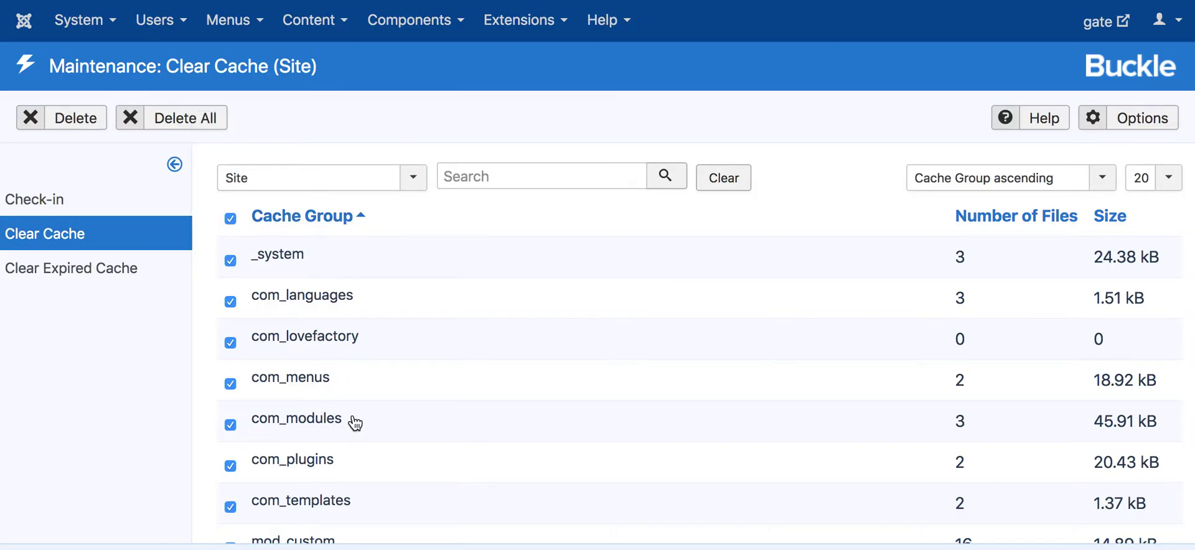
{"action": "scroll", "coordinate": [349, 414], "scroll_direction": "down", "scroll_amount": 4}
{"action": "scroll", "coordinate": [351, 418], "scroll_direction": "up", "scroll_amount": 2}
{"action": "scroll", "coordinate": [353, 422], "scroll_direction": "up", "scroll_amount": 2}
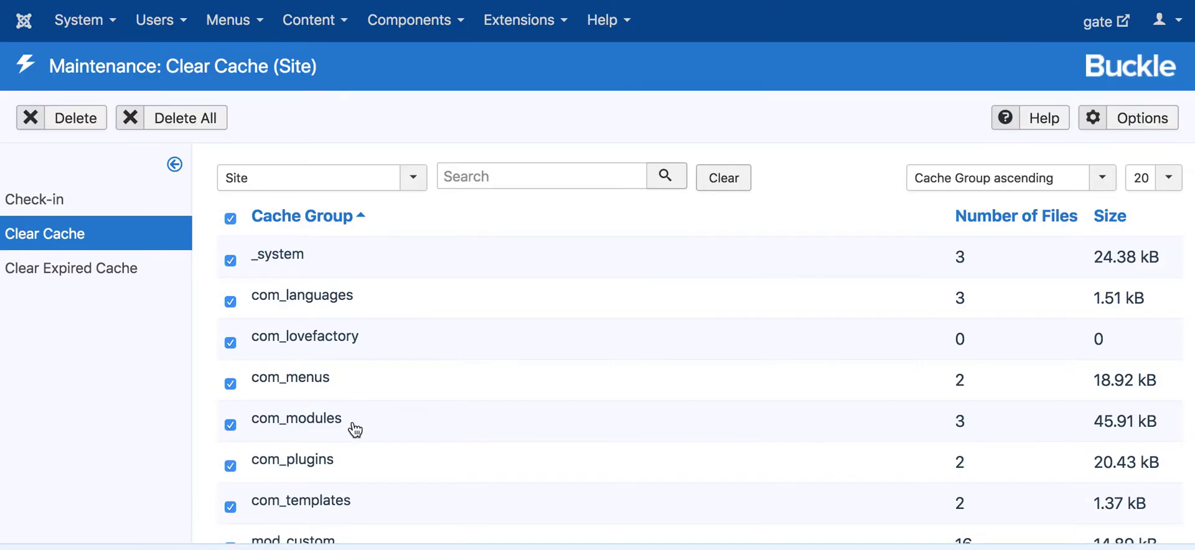
{"action": "left_click", "coordinate": [74, 121]}
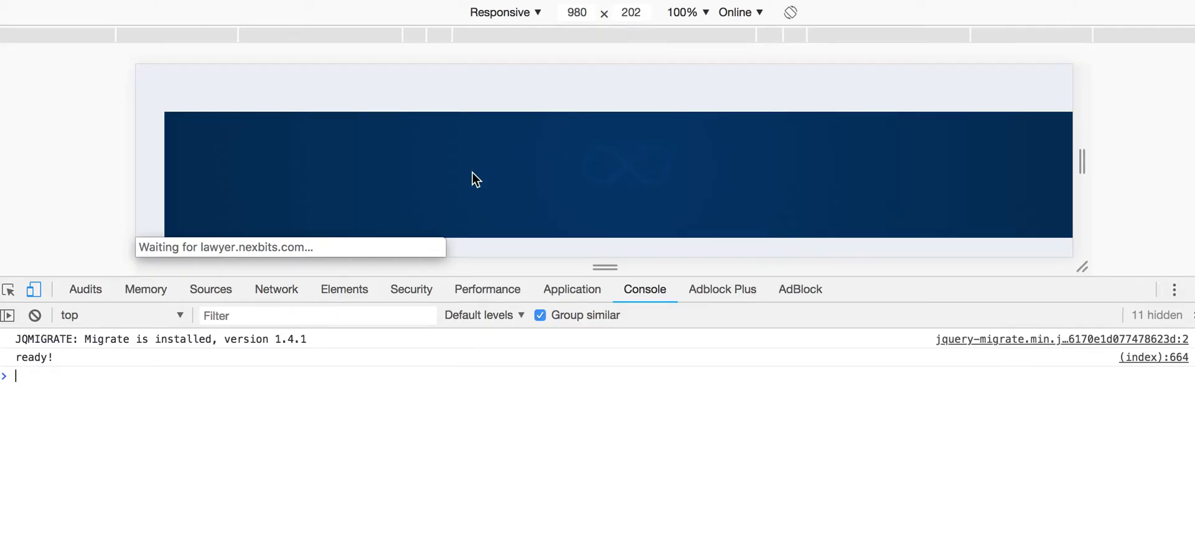
- Reload the site and confirm the console now logs "we are ready!"
{"action": "key", "text": "super+r"}
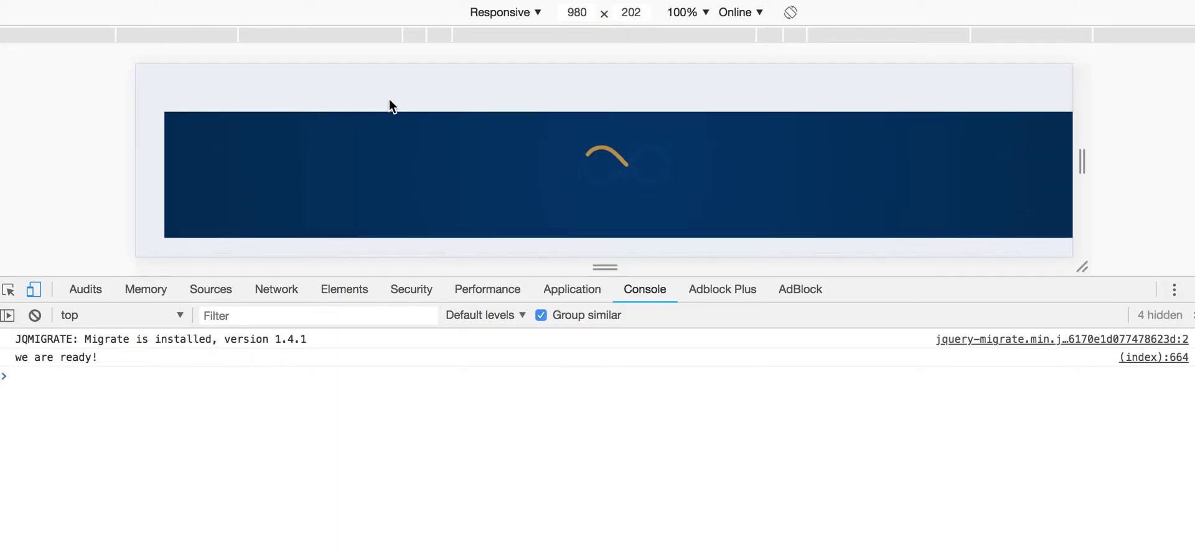
{"action": "left_click_drag", "start_coordinate": [8, 358], "coordinate": [106, 361]}
{"action": "left_click", "coordinate": [109, 362]}
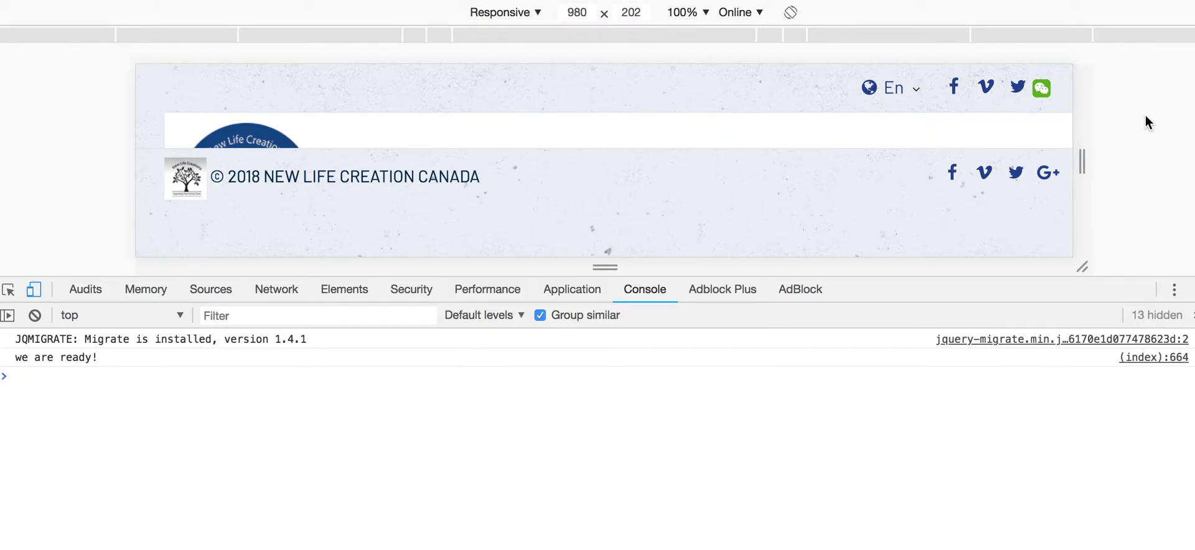
- Make the responsive viewport taller
{"action": "left_click_drag", "start_coordinate": [1083, 267], "coordinate": [589, 254]}
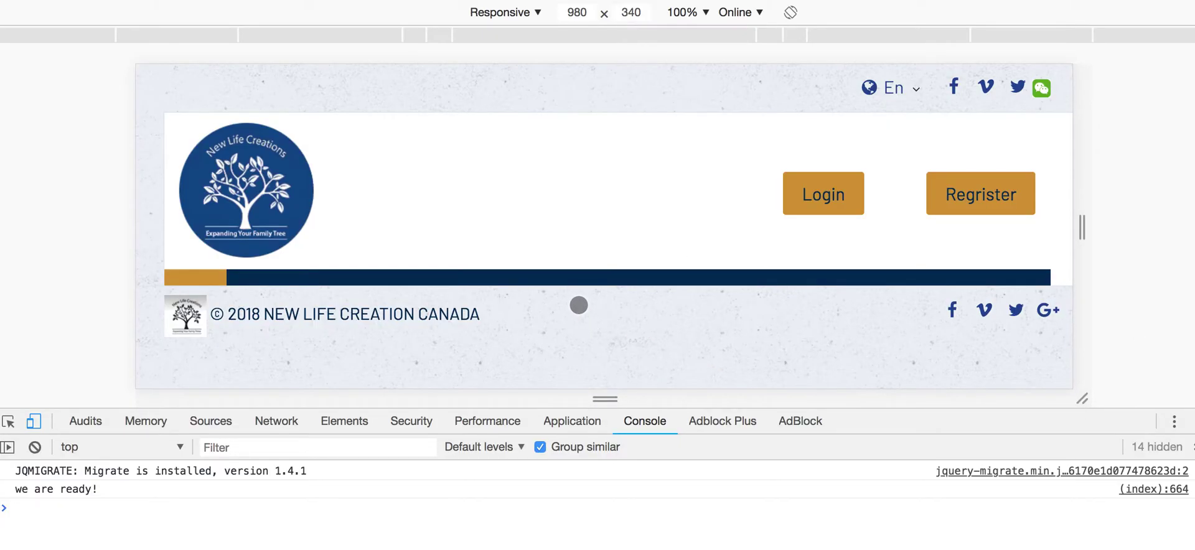
{"action": "left_click_drag", "start_coordinate": [608, 301], "coordinate": [594, 270]}
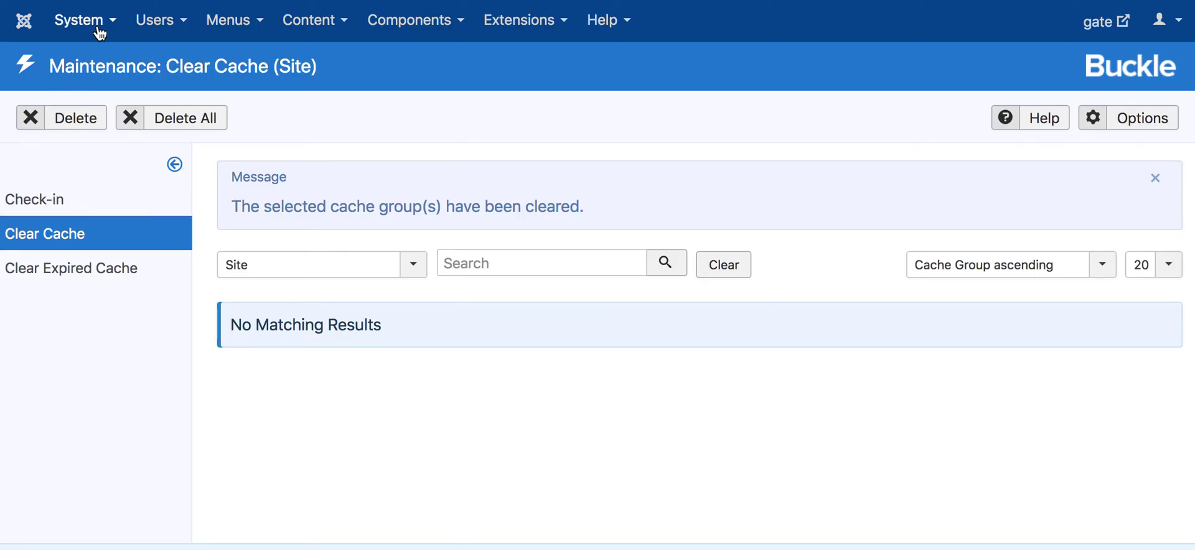
{"action": "left_click", "coordinate": [98, 23]}
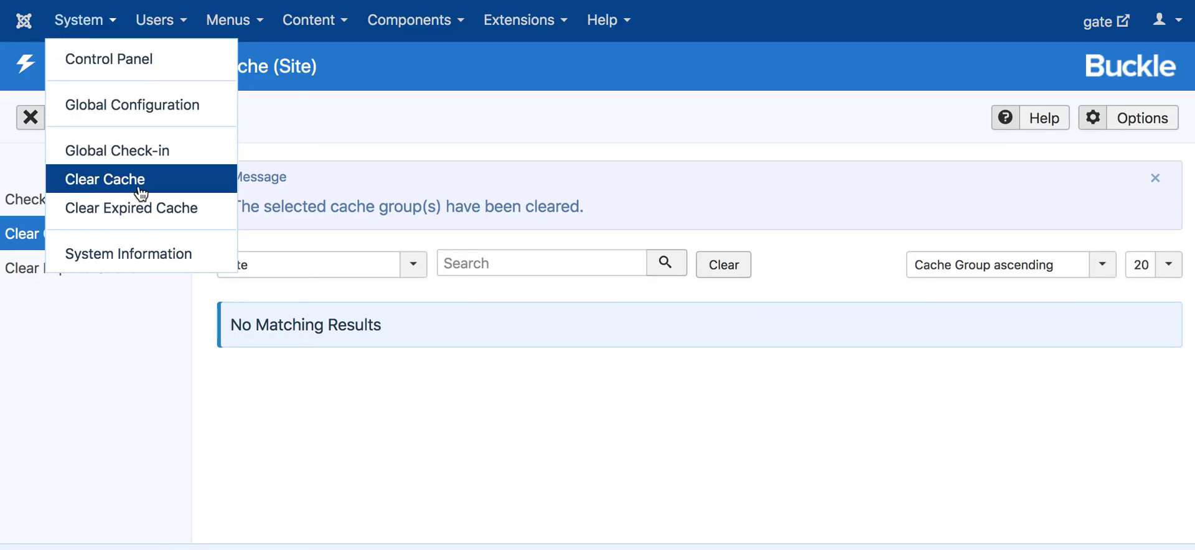
- Return to Clear Cache (Site) and confirm no cache groups remain listed
{"action": "left_click", "coordinate": [341, 155]}
{"action": "scroll", "coordinate": [365, 166], "scroll_direction": "down", "scroll_amount": 3}
{"action": "scroll", "coordinate": [365, 166], "scroll_direction": "up", "scroll_amount": 3}
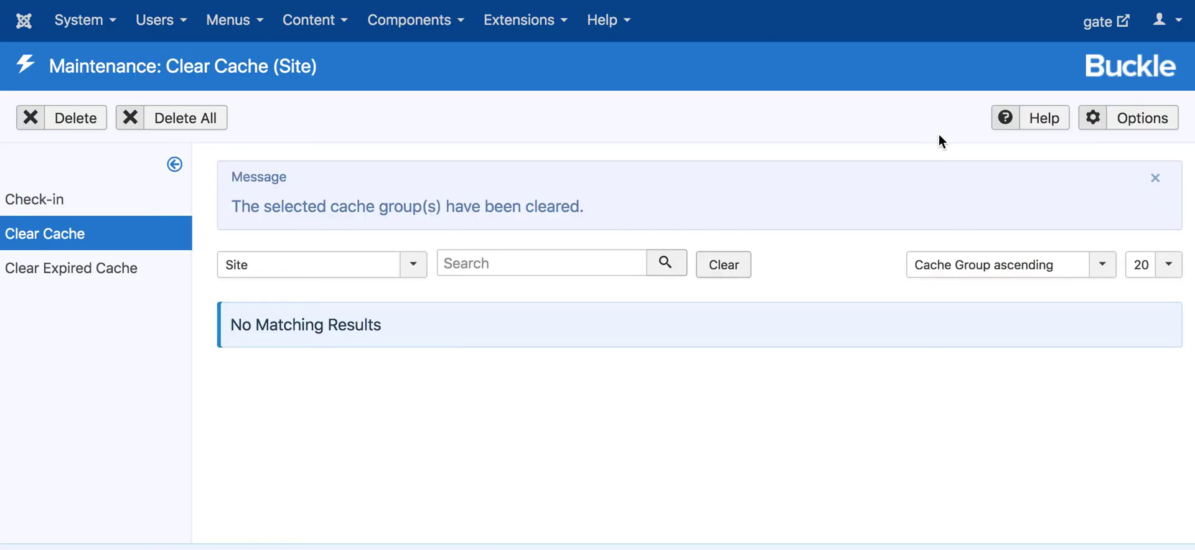
{"action": "scroll", "coordinate": [848, 163], "scroll_direction": "down", "scroll_amount": 3}
{"action": "scroll", "coordinate": [846, 165], "scroll_direction": "up", "scroll_amount": 3}
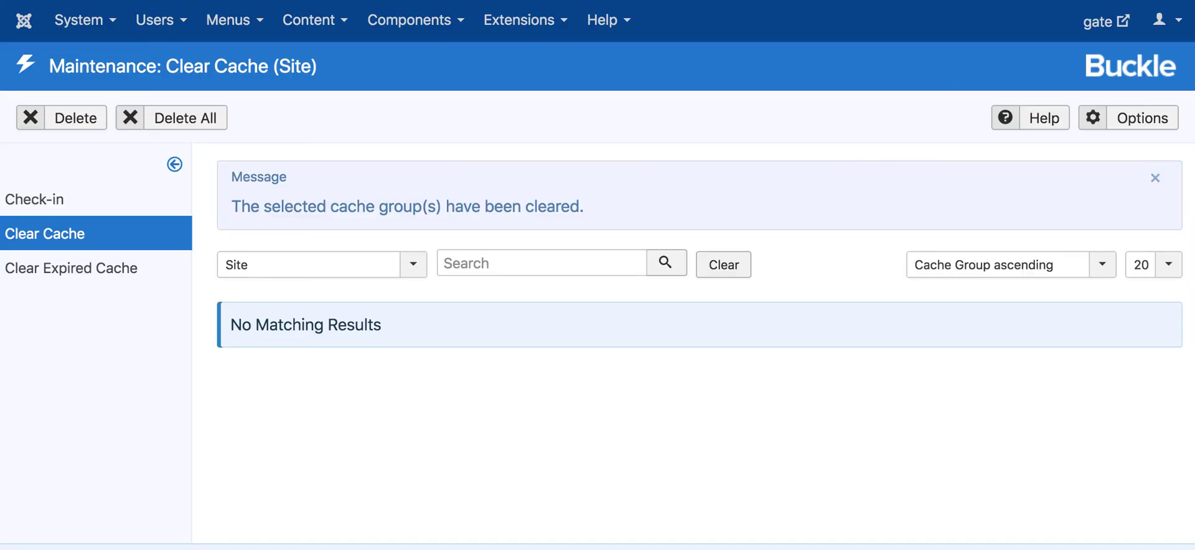